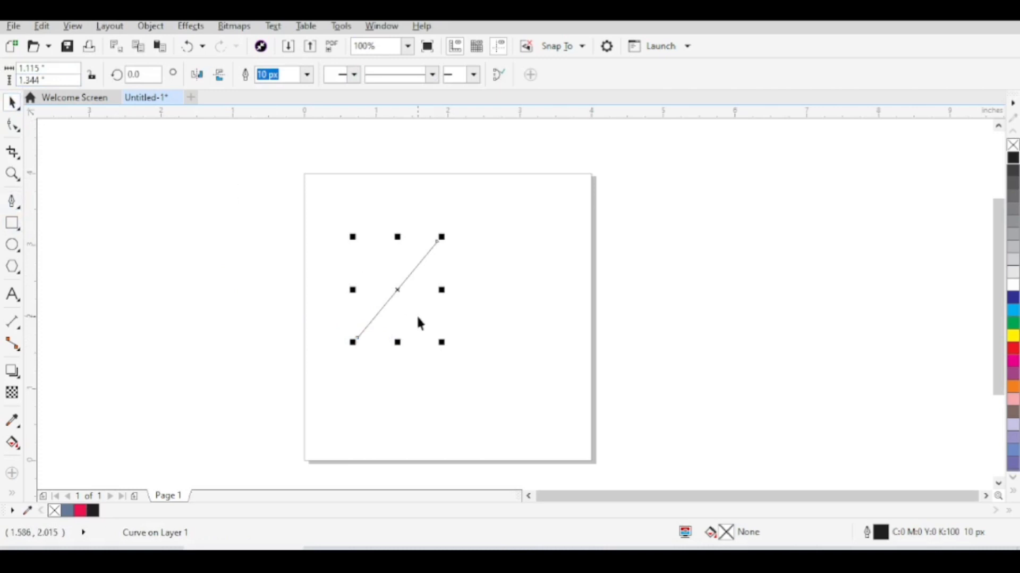
Convert the diagonal line to a curve and bend it into a gentle S-shape with its control handles.
{"action": "left_click", "coordinate": [394, 293]}
{"action": "left_click", "coordinate": [15, 125]}
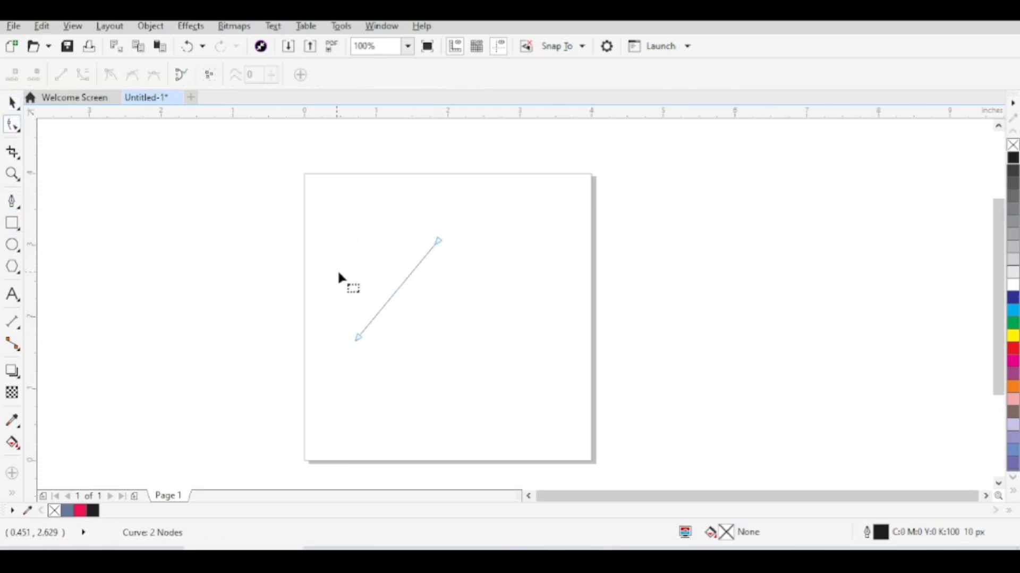
{"action": "right_click", "coordinate": [398, 292]}
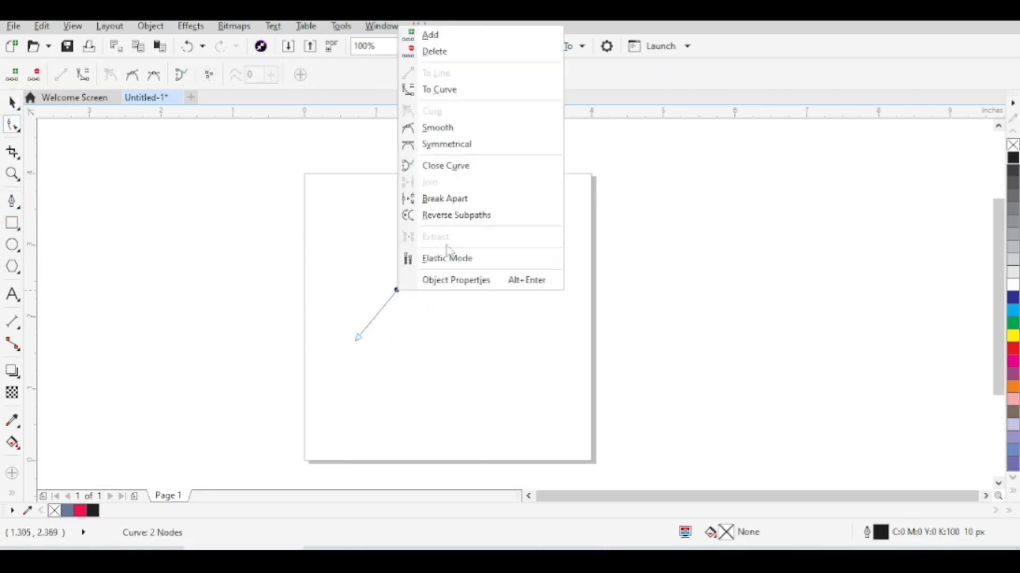
{"action": "left_click", "coordinate": [444, 91]}
{"action": "left_click_drag", "start_coordinate": [411, 274], "coordinate": [352, 302]}
{"action": "left_click_drag", "start_coordinate": [393, 268], "coordinate": [412, 287]}
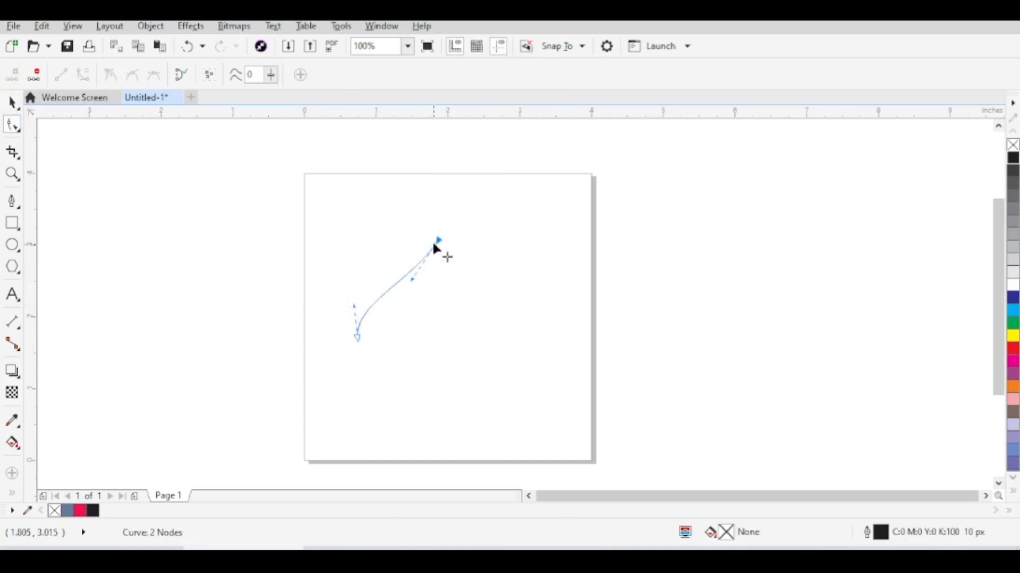
Refine the S-curve by repositioning its end nodes and making both control handles nearly vertical.
{"action": "left_click_drag", "start_coordinate": [435, 241], "coordinate": [438, 231]}
{"action": "left_click_drag", "start_coordinate": [410, 267], "coordinate": [434, 287]}
{"action": "left_click_drag", "start_coordinate": [357, 338], "coordinate": [355, 275]}
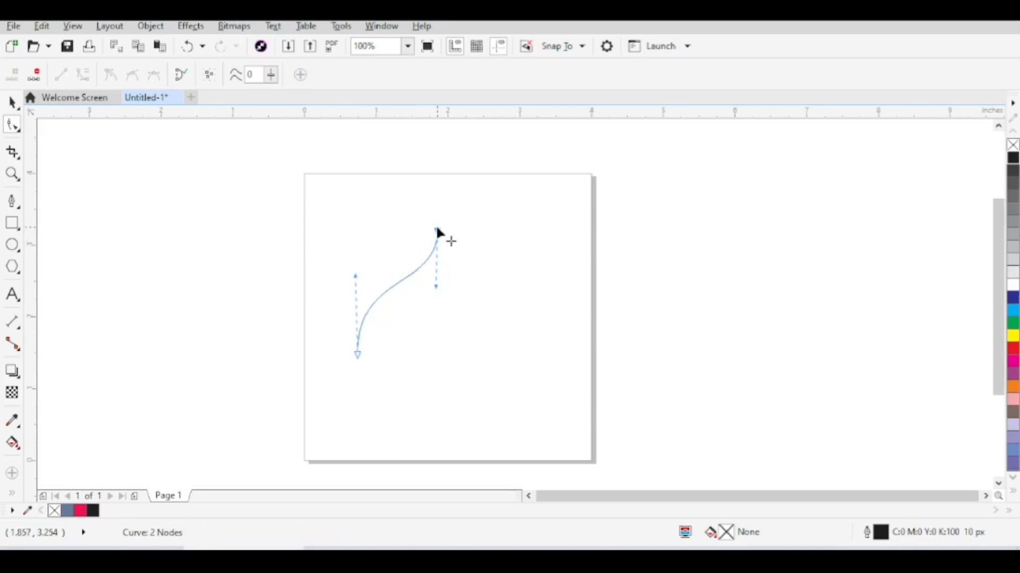
{"action": "left_click_drag", "start_coordinate": [442, 232], "coordinate": [446, 232]}
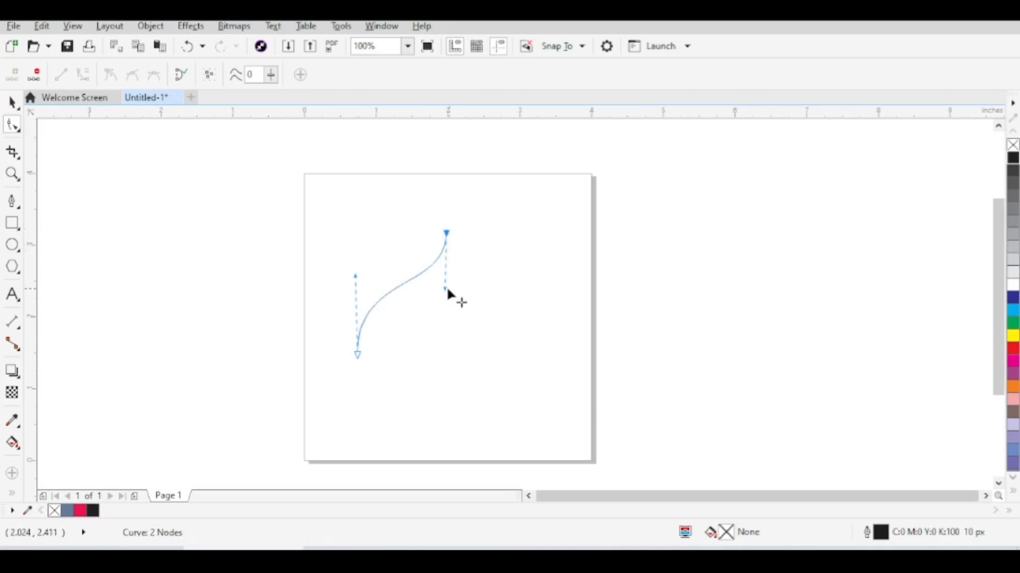
{"action": "left_click_drag", "start_coordinate": [447, 291], "coordinate": [448, 289]}
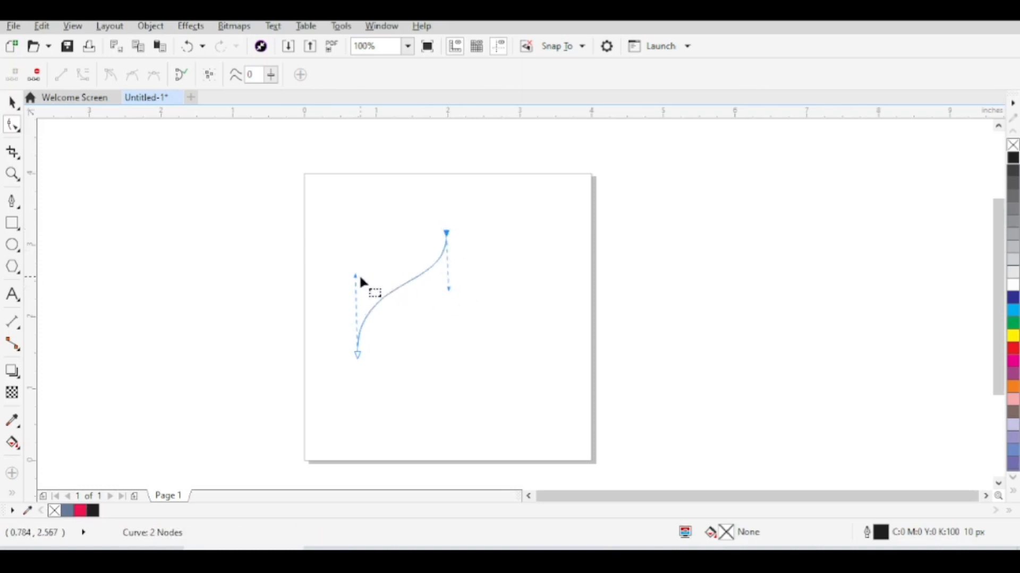
{"action": "left_click_drag", "start_coordinate": [355, 277], "coordinate": [358, 276]}
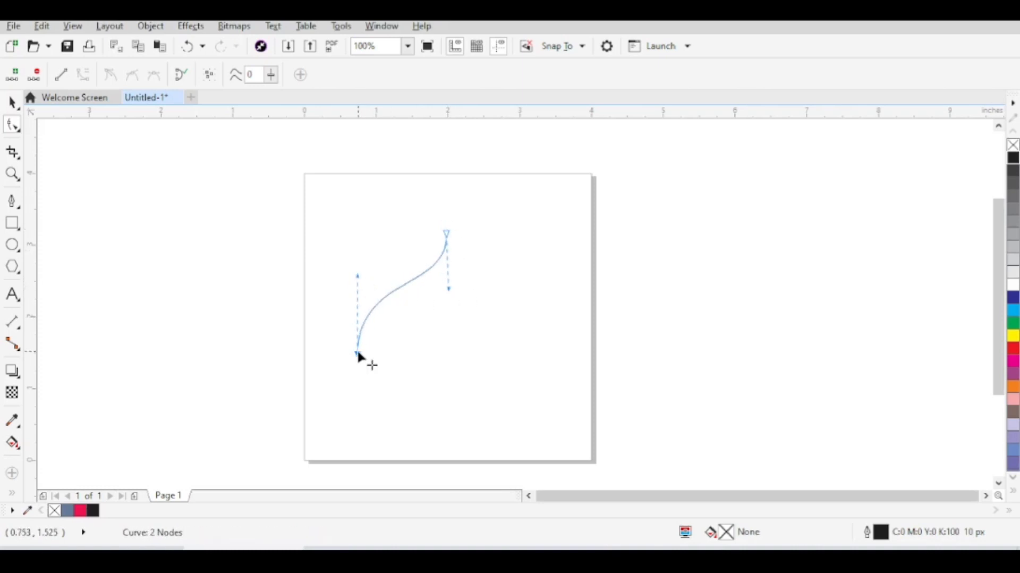
Shift the curve slightly left, duplicate it mirrored horizontally, and place the copy so both upper ends meet in a peak.
{"action": "key", "text": "space"}
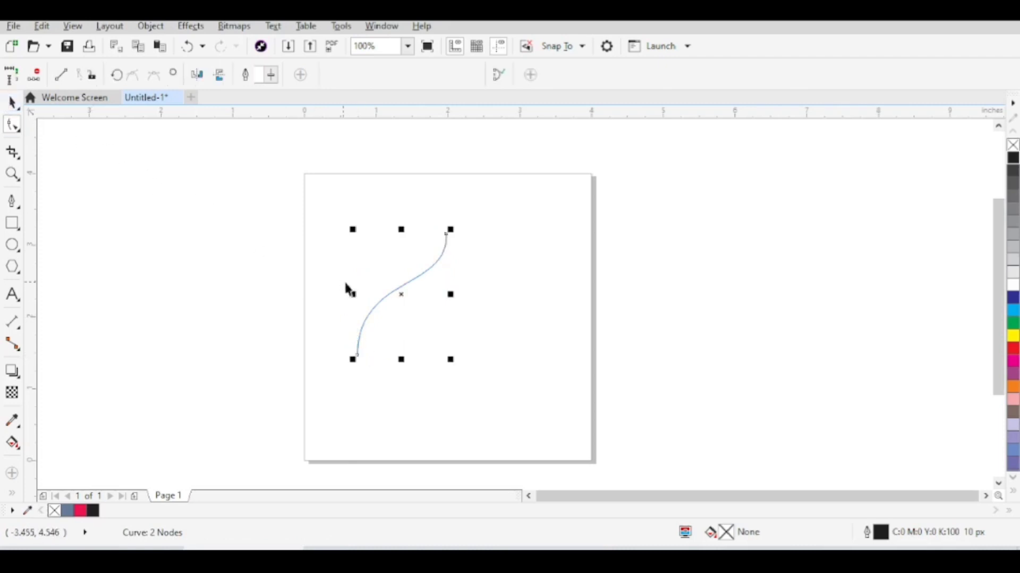
{"action": "left_click_drag", "start_coordinate": [405, 296], "coordinate": [387, 296]}
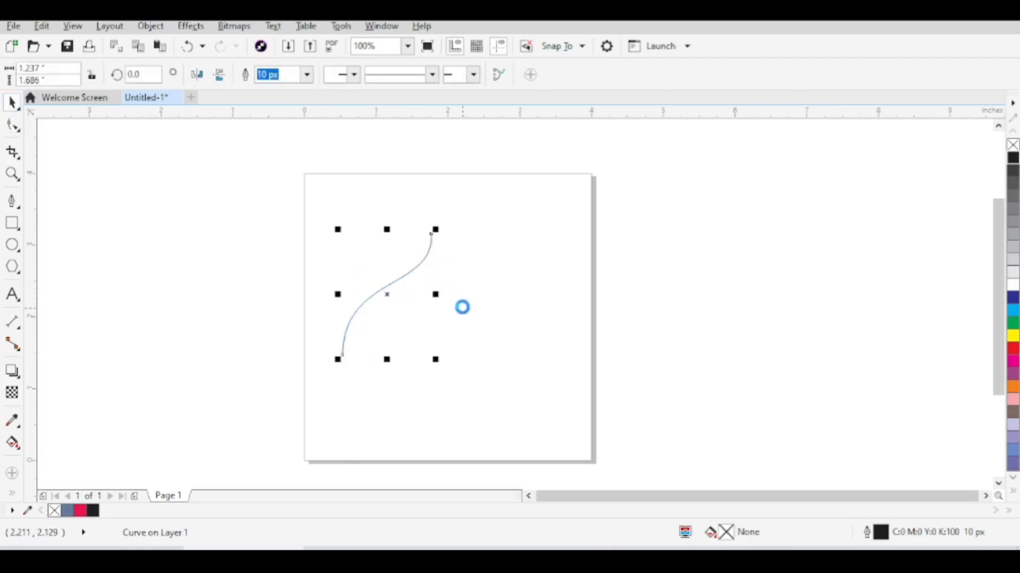
{"action": "left_click", "coordinate": [198, 75]}
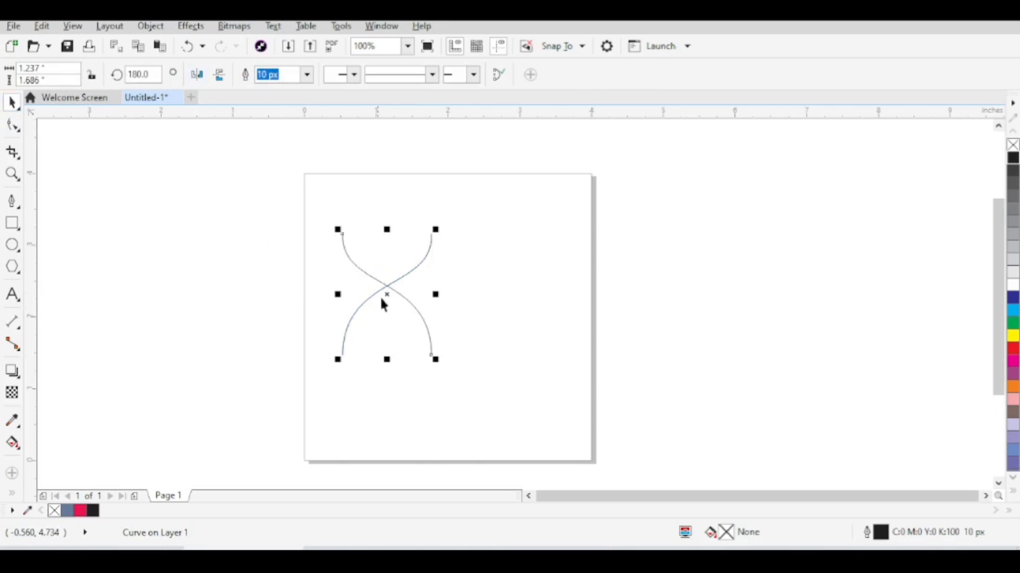
{"action": "left_click_drag", "start_coordinate": [384, 293], "coordinate": [481, 305]}
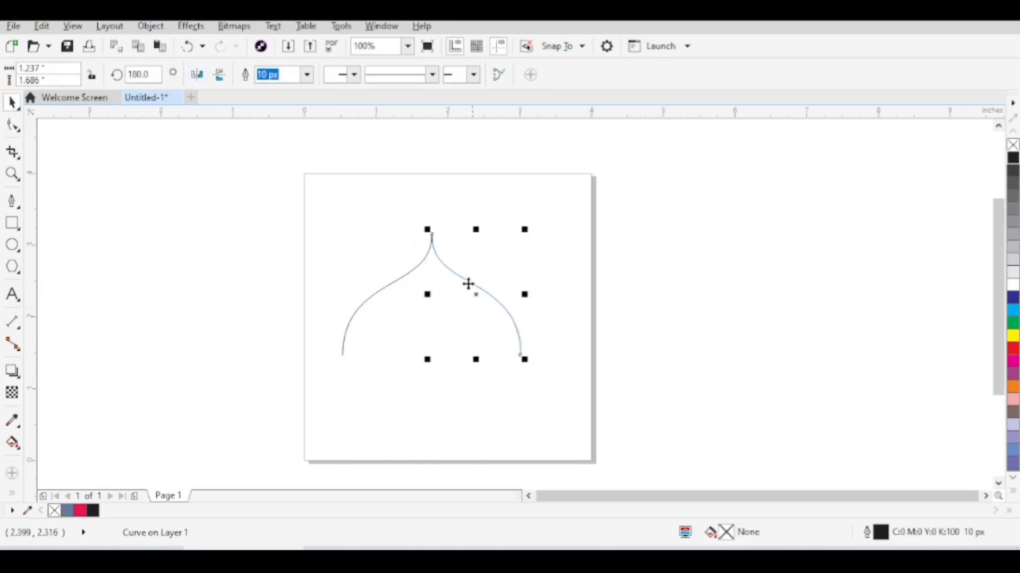
{"action": "scroll", "coordinate": [431, 235], "scroll_direction": "up", "scroll_amount": 8}
{"action": "mouse_move", "coordinate": [442, 252]}
{"action": "left_mouse_down"}
{"action": "mouse_move", "coordinate": [432, 261]}
{"action": "mouse_move", "coordinate": [438, 253]}
{"action": "left_mouse_up"}
{"action": "scroll", "coordinate": [439, 253], "scroll_direction": "down", "scroll_amount": 6}
{"action": "scroll", "coordinate": [431, 240], "scroll_direction": "down", "scroll_amount": 5}
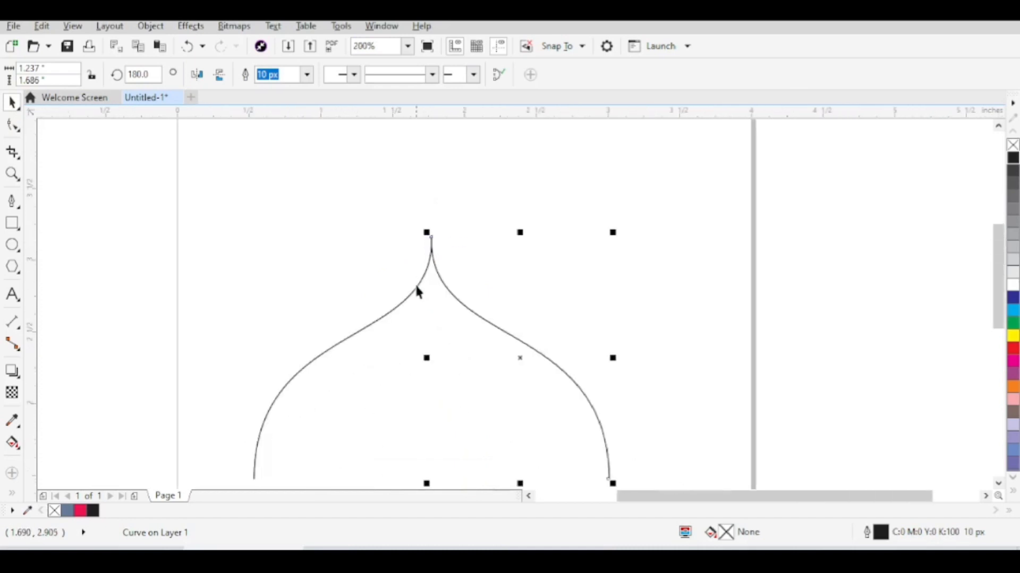
Select both halves of the arch and merge them into one curve object with a Shaping operation.
{"action": "left_click", "coordinate": [416, 296], "text": "shift"}
{"action": "scroll", "coordinate": [386, 255], "scroll_direction": "down", "scroll_amount": 2}
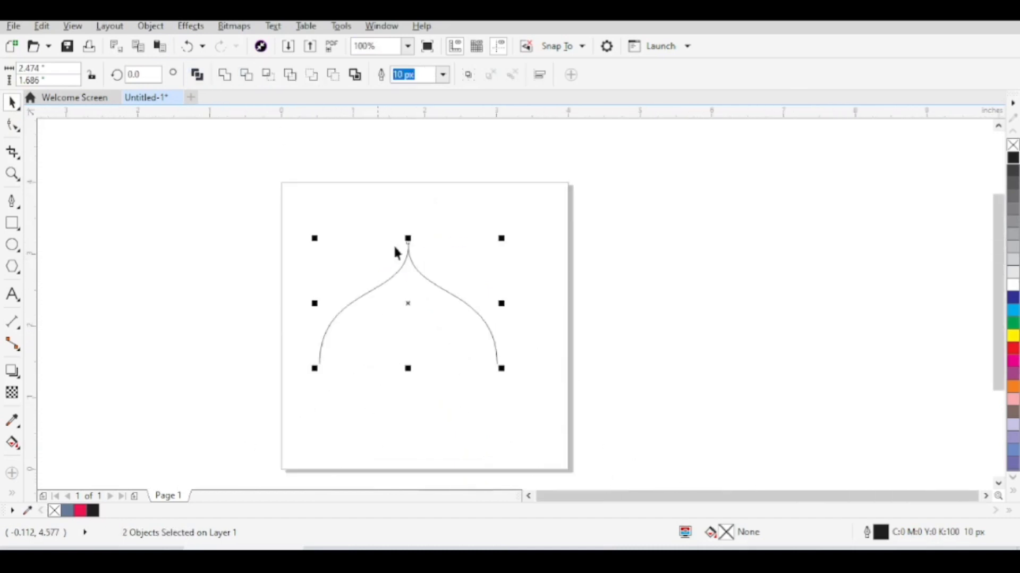
{"action": "scroll", "coordinate": [395, 252], "scroll_direction": "up", "scroll_amount": 2}
{"action": "left_click", "coordinate": [164, 30]}
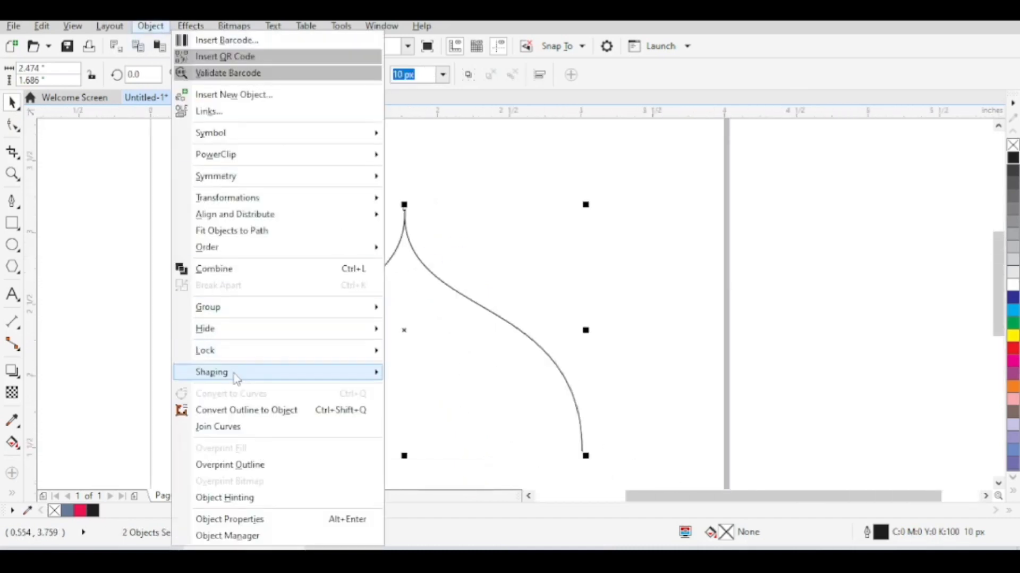
{"action": "mouse_move", "coordinate": [228, 372]}
{"action": "left_click", "coordinate": [416, 374]}
{"action": "scroll", "coordinate": [428, 314], "scroll_direction": "down", "scroll_amount": 2}
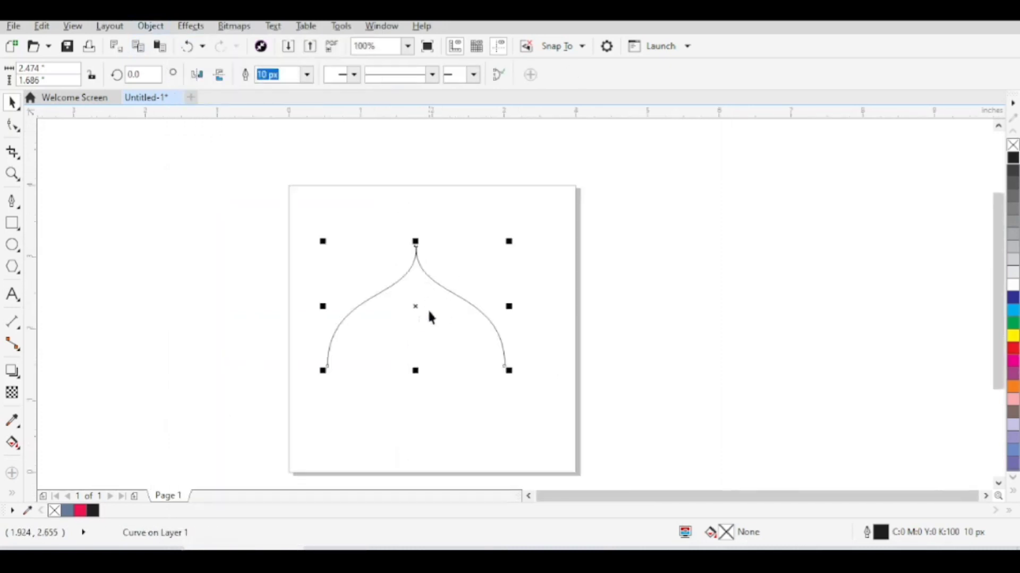
Move the merged arch slightly right to about the horizontal centre of the page.
{"action": "left_click", "coordinate": [435, 298]}
{"action": "left_click", "coordinate": [439, 289]}
{"action": "left_click_drag", "start_coordinate": [425, 273], "coordinate": [446, 286]}
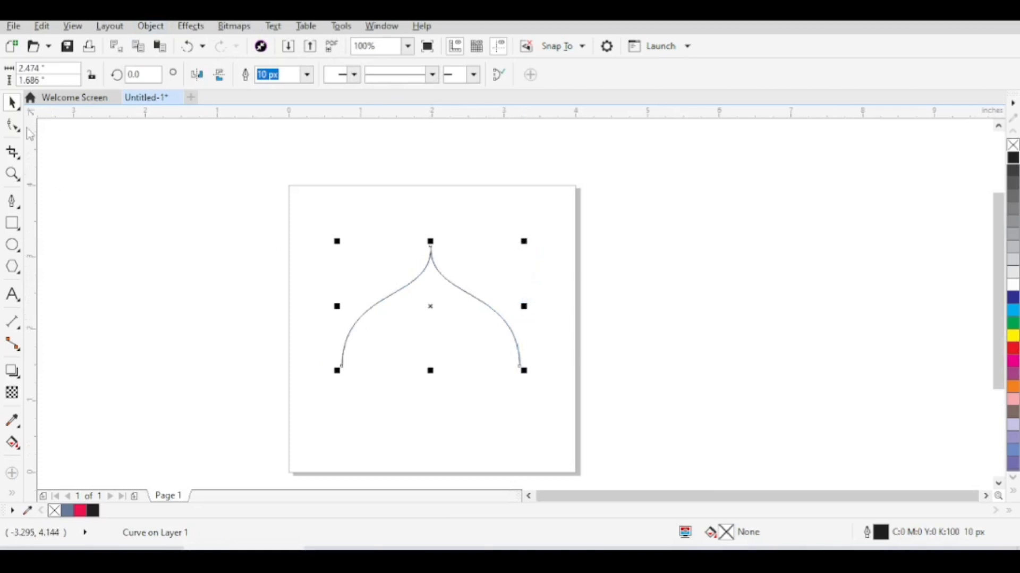
Duplicate the arch in place and lower the copy's peak nodes by about 0.3 inches to form an inner arch.
{"action": "left_click", "coordinate": [13, 126]}
{"action": "left_click_drag", "start_coordinate": [382, 205], "coordinate": [443, 257]}
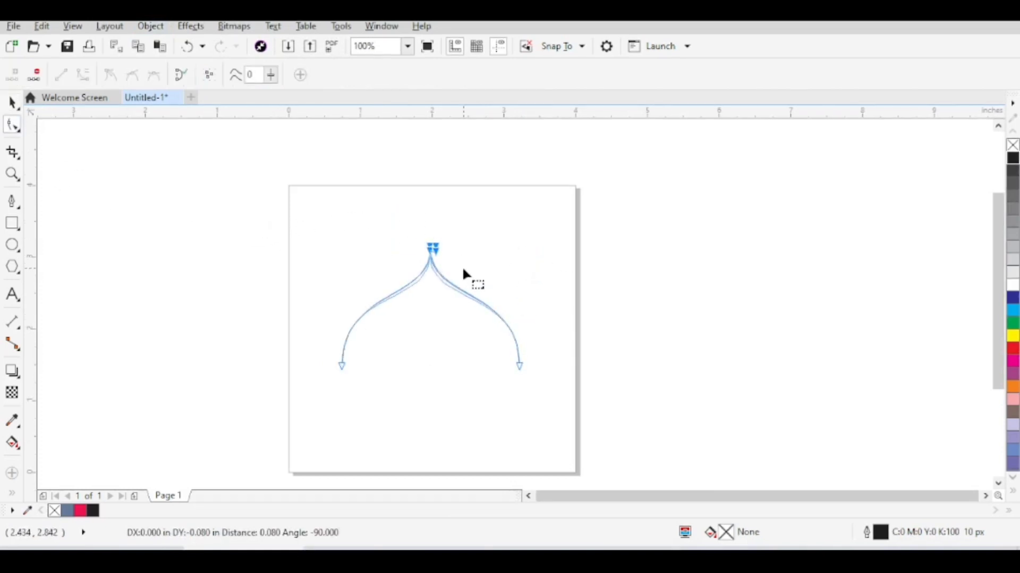
{"action": "key", "text": "Down"}
{"action": "key", "text": "Down"}
{"action": "key", "text": "Down"}
{"action": "key", "text": "Down"}
{"action": "key", "text": "Down"}
{"action": "key", "text": "Down"}
{"action": "key", "text": "Down"}
{"action": "key", "text": "Down"}
{"action": "key", "text": "Down"}
{"action": "key", "text": "Down"}
{"action": "key", "text": "Down"}
{"action": "key", "text": "Down"}
{"action": "key", "text": "Down"}
{"action": "key", "text": "Down"}
{"action": "key", "text": "Down"}
{"action": "key", "text": "Down"}
{"action": "key", "text": "Down"}
{"action": "key", "text": "Down"}
{"action": "key", "text": "Down"}
{"action": "key", "text": "Down"}
{"action": "scroll", "coordinate": [423, 270], "scroll_direction": "up", "scroll_amount": 1}
{"action": "key", "text": "Up"}
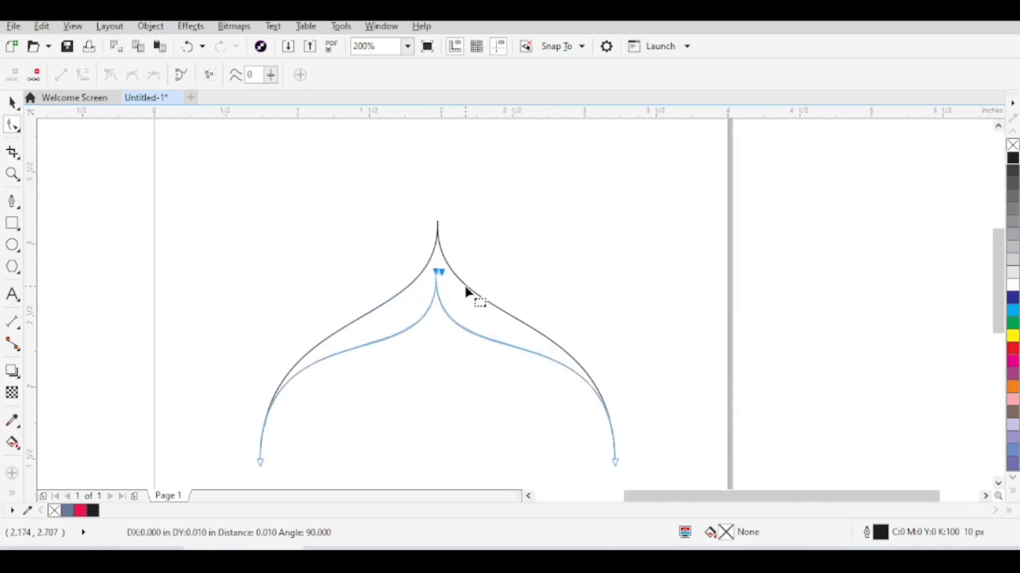
{"action": "key", "text": "Up"}
{"action": "key", "text": "Up"}
{"action": "key", "text": "Up"}
{"action": "key", "text": "Up"}
{"action": "key", "text": "Up"}
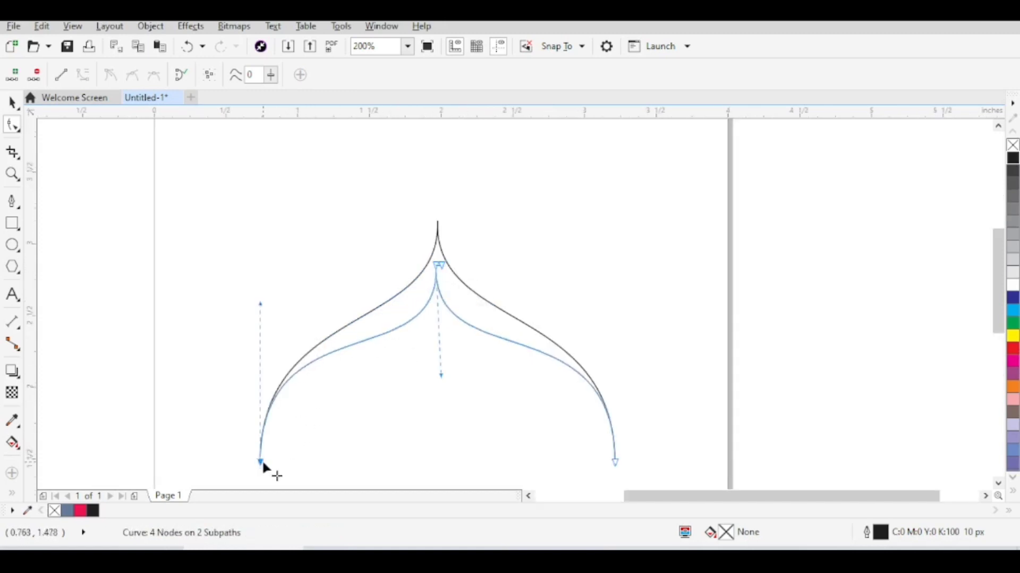
Pull the control handles of the inner arch's two lower end nodes inward so its sides taper symmetrically.
{"action": "left_click_drag", "start_coordinate": [259, 303], "coordinate": [286, 314]}
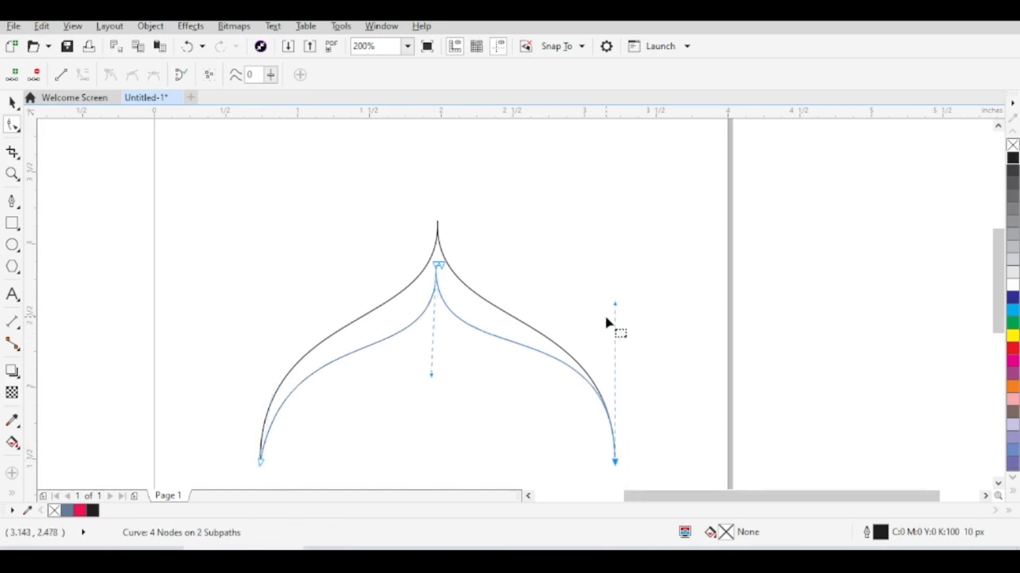
{"action": "left_click_drag", "start_coordinate": [614, 302], "coordinate": [586, 313]}
{"action": "left_click", "coordinate": [12, 102]}
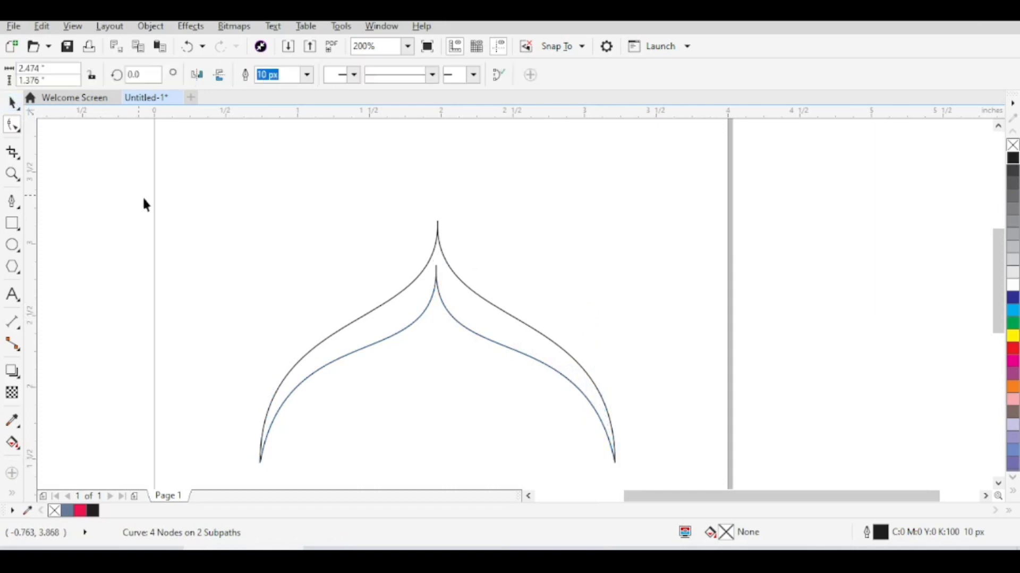
Create a filled shape from the area between the outer and inner arches with the Smart Fill tool.
{"action": "left_click", "coordinate": [143, 198]}
{"action": "scroll", "coordinate": [454, 290], "scroll_direction": "down", "scroll_amount": 2}
{"action": "scroll", "coordinate": [456, 294], "scroll_direction": "up", "scroll_amount": 2}
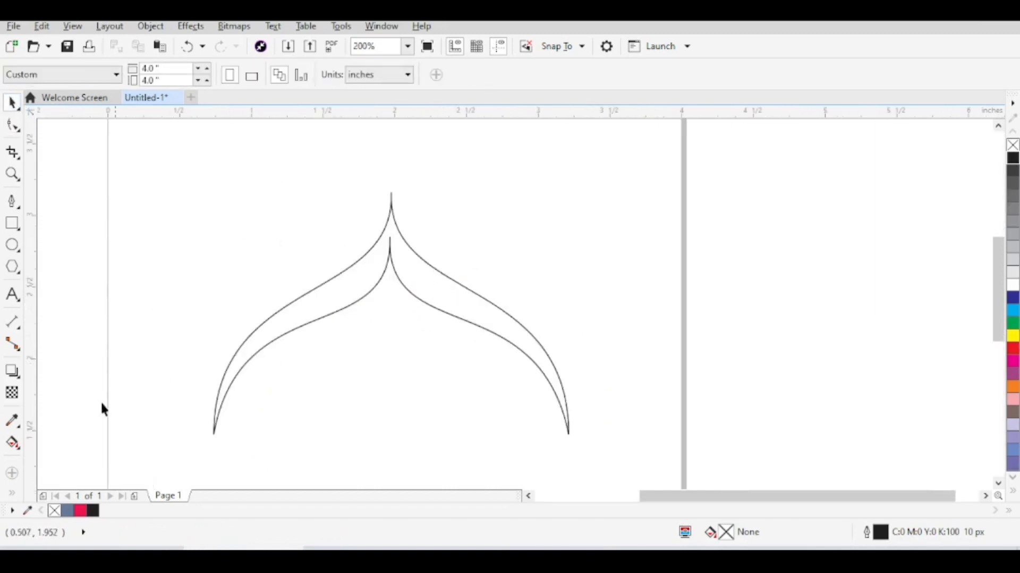
{"action": "left_click", "coordinate": [12, 494]}
{"action": "left_click", "coordinate": [37, 414]}
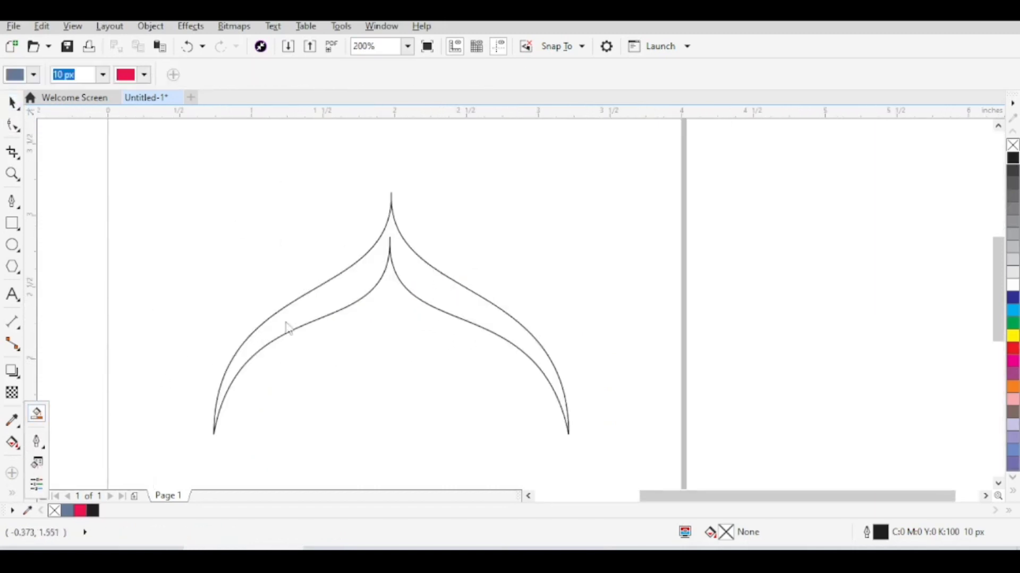
{"action": "left_click", "coordinate": [287, 325]}
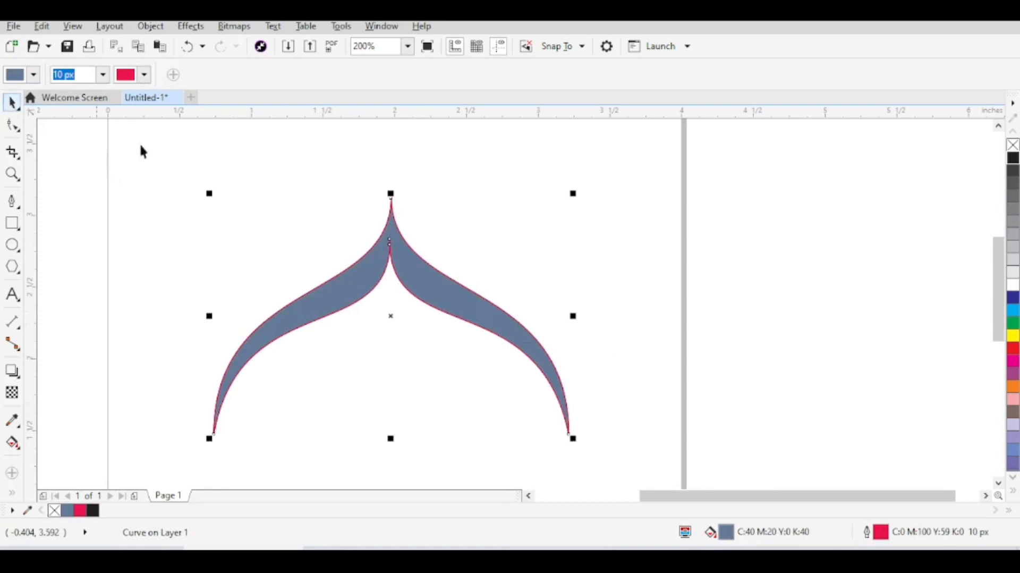
Move the filled shape off the page and delete the two original arch outlines.
{"action": "scroll", "coordinate": [526, 307], "scroll_direction": "down", "scroll_amount": 1}
{"action": "key", "text": "space"}
{"action": "left_click_drag", "start_coordinate": [496, 298], "coordinate": [751, 297]}
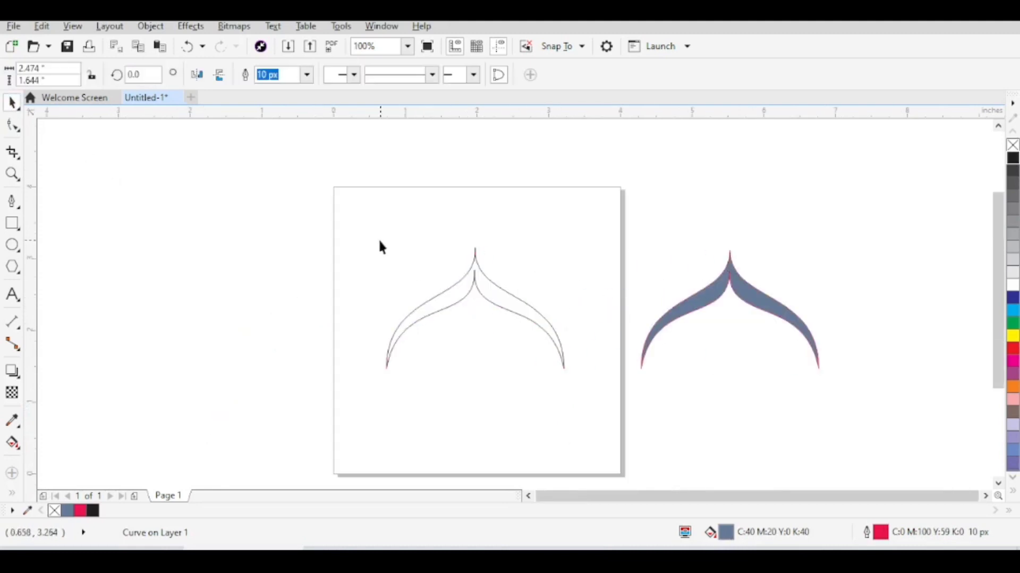
{"action": "left_click_drag", "start_coordinate": [586, 409], "coordinate": [586, 408]}
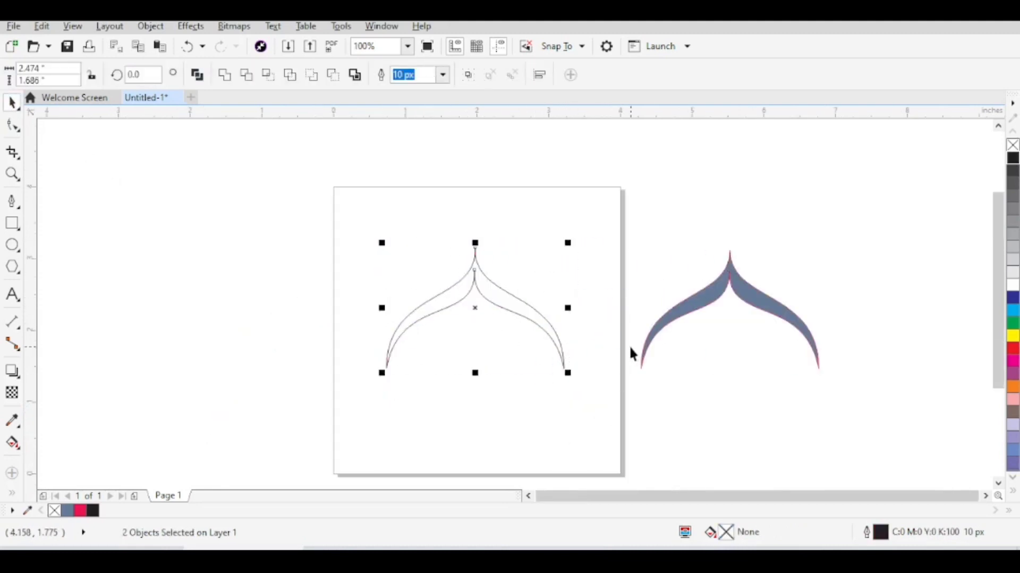
{"action": "key", "text": "Delete"}
Bring the filled arch back, make it solid black without an outline, and centre it on the page.
{"action": "left_click", "coordinate": [767, 313]}
{"action": "left_click_drag", "start_coordinate": [774, 305], "coordinate": [513, 291]}
{"action": "left_click", "coordinate": [1013, 157]}
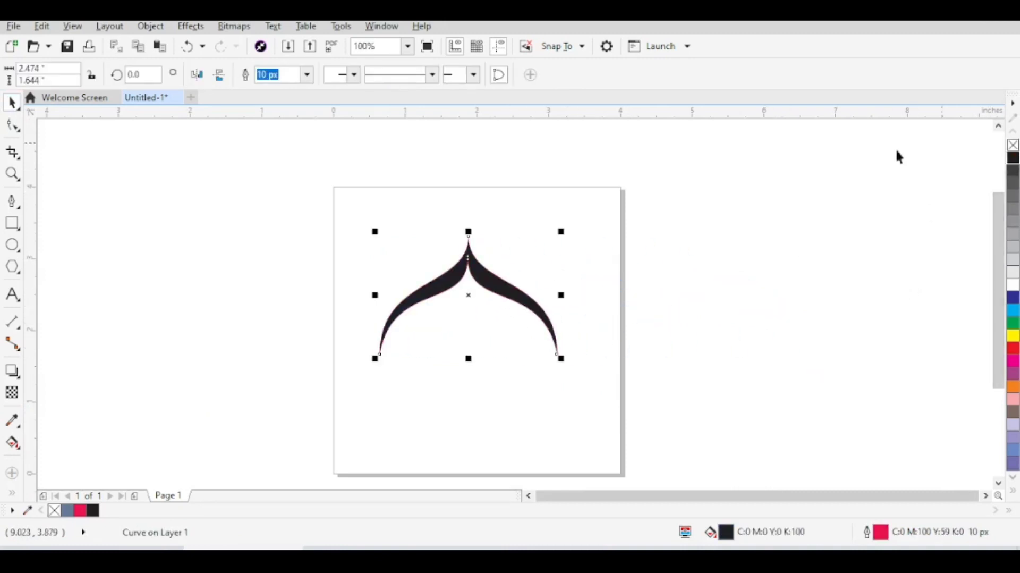
{"action": "key", "text": "p"}
{"action": "left_click", "coordinate": [678, 269]}
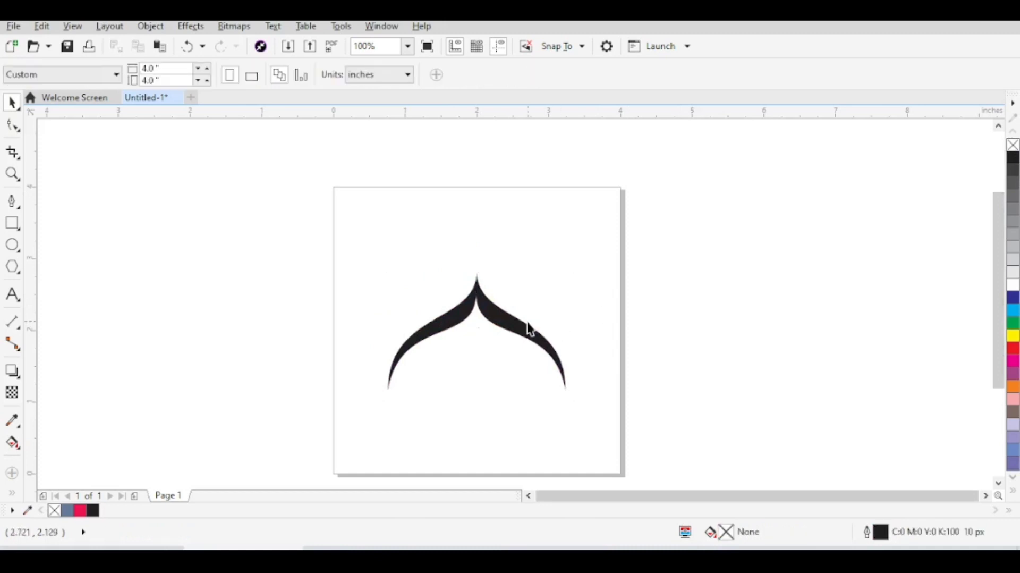
Move the black arch higher on the page and scale it down to about 2 inches wide.
{"action": "left_click", "coordinate": [526, 329]}
{"action": "left_click_drag", "start_coordinate": [526, 330], "coordinate": [543, 274]}
{"action": "left_click_drag", "start_coordinate": [570, 220], "coordinate": [524, 253]}
Create a smaller copy of the arch, about 1.431 by 0.88 inches, centred beneath the first one.
{"action": "scroll", "coordinate": [495, 280], "scroll_direction": "up", "scroll_amount": 2}
{"action": "left_click_drag", "start_coordinate": [485, 282], "coordinate": [513, 330]}
{"action": "left_click_drag", "start_coordinate": [553, 261], "coordinate": [564, 254]}
{"action": "left_click_drag", "start_coordinate": [562, 321], "coordinate": [570, 321]}
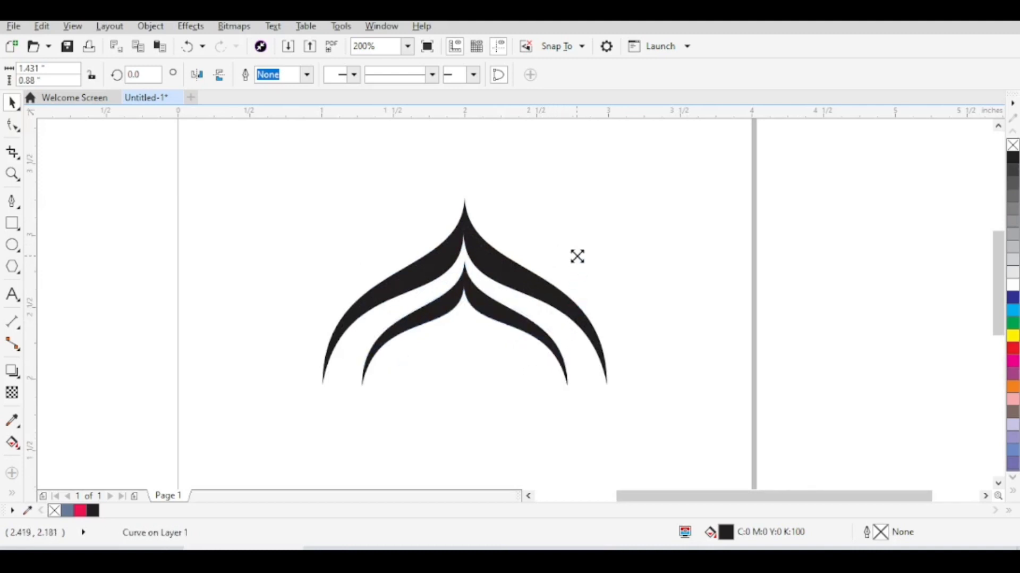
Add a third arch about 1.04 by 0.639 inches below the second and move the inner arches up to tighten the spacing.
{"action": "left_click_drag", "start_coordinate": [576, 257], "coordinate": [546, 275]}
{"action": "left_click_drag", "start_coordinate": [492, 317], "coordinate": [496, 346]}
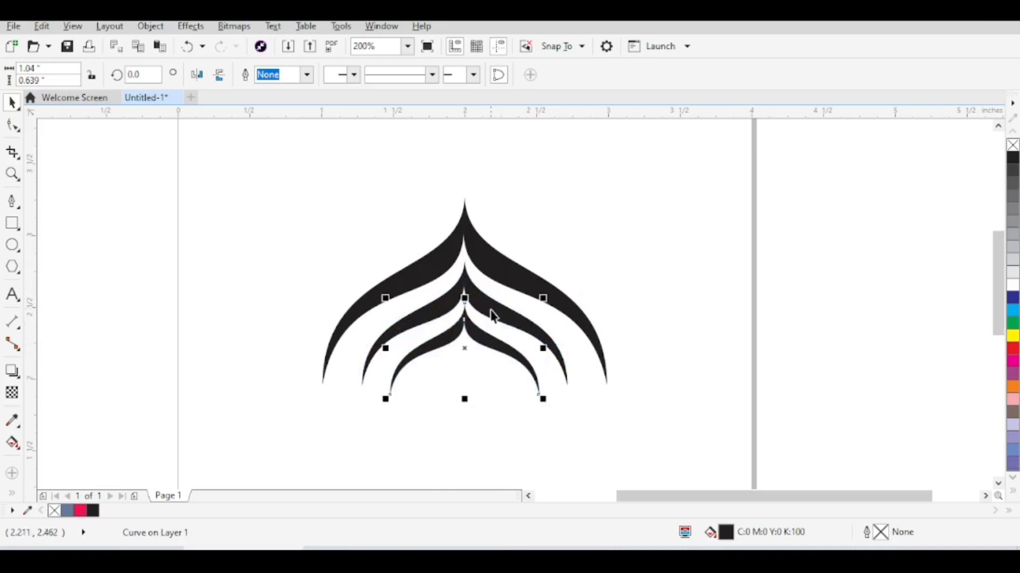
{"action": "left_click_drag", "start_coordinate": [492, 310], "coordinate": [492, 301]}
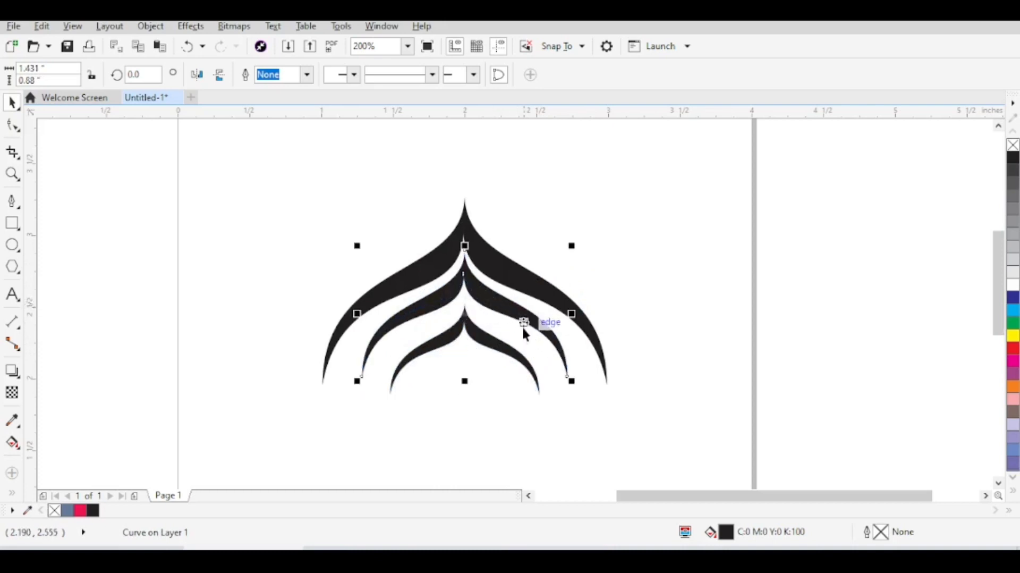
{"action": "left_click_drag", "start_coordinate": [501, 349], "coordinate": [502, 334]}
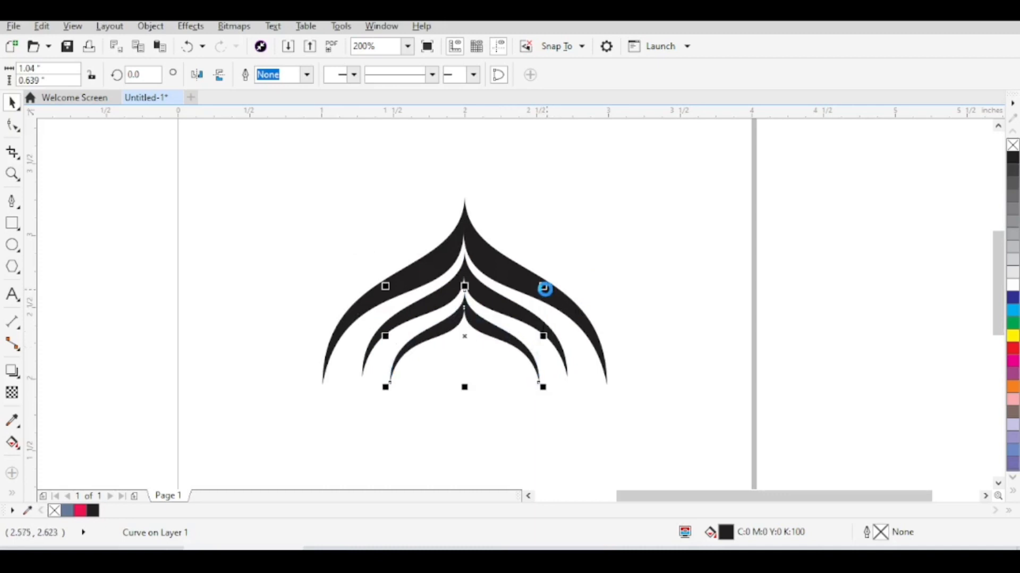
Add a fourth arch about 0.666 by 0.409 inches nested beneath the third, and deselect it.
{"action": "left_click_drag", "start_coordinate": [546, 287], "coordinate": [532, 300]}
{"action": "right_click", "coordinate": [531, 301]}
{"action": "mouse_move", "coordinate": [478, 334]}
{"action": "left_mouse_down"}
{"action": "mouse_move", "coordinate": [478, 360]}
{"action": "mouse_move", "coordinate": [473, 351]}
{"action": "left_mouse_up"}
{"action": "scroll", "coordinate": [473, 348], "scroll_direction": "up", "scroll_amount": 4}
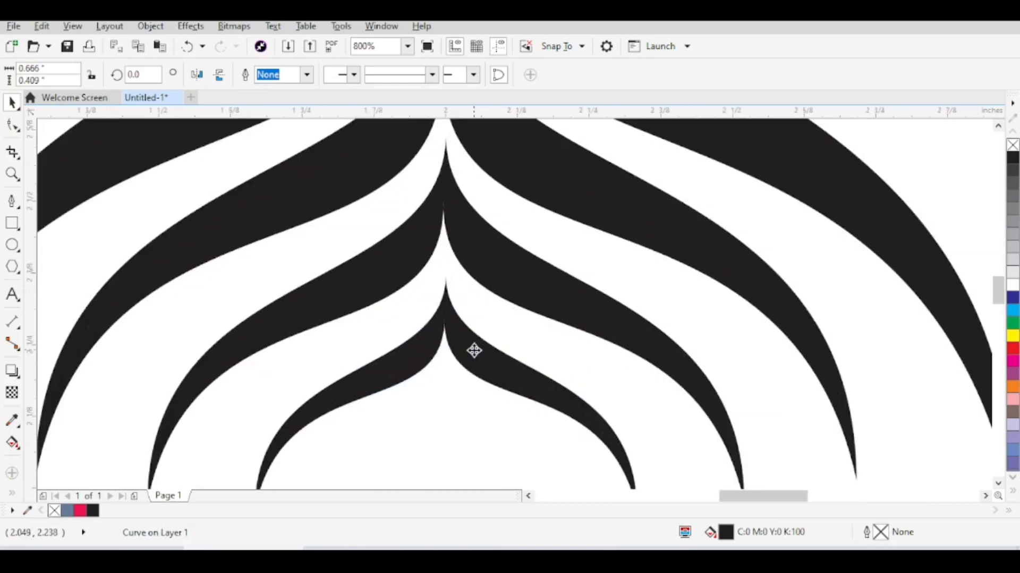
{"action": "scroll", "coordinate": [473, 348], "scroll_direction": "down", "scroll_amount": 8}
{"action": "left_click", "coordinate": [431, 389]}
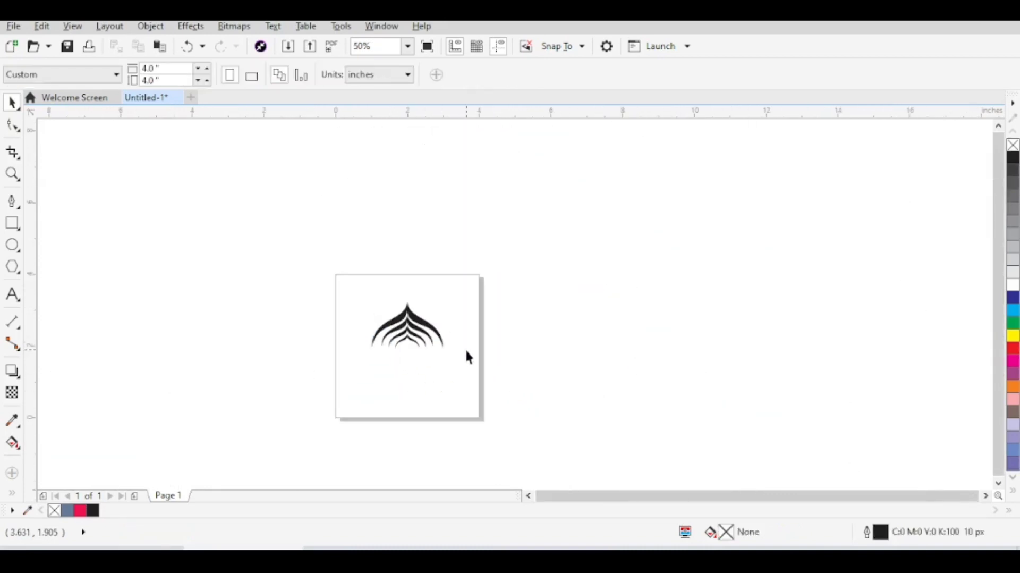
{"action": "scroll", "coordinate": [437, 346], "scroll_direction": "down", "scroll_amount": 1}
{"action": "scroll", "coordinate": [437, 346], "scroll_direction": "up", "scroll_amount": 2}
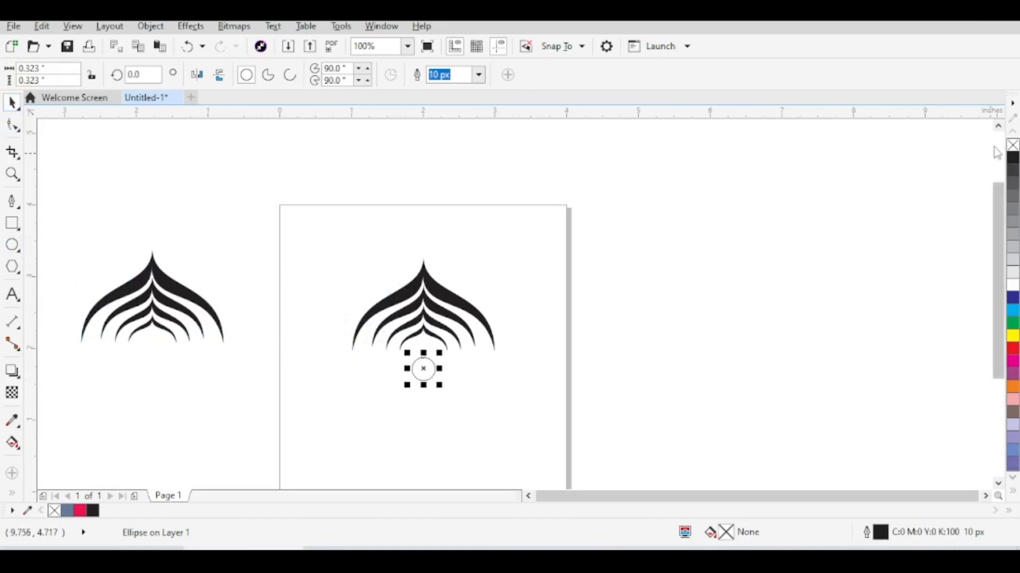
Fill the circle beneath the arches with black and remove its outline.
{"action": "left_click", "coordinate": [1014, 158]}
{"action": "right_click", "coordinate": [1012, 144]}
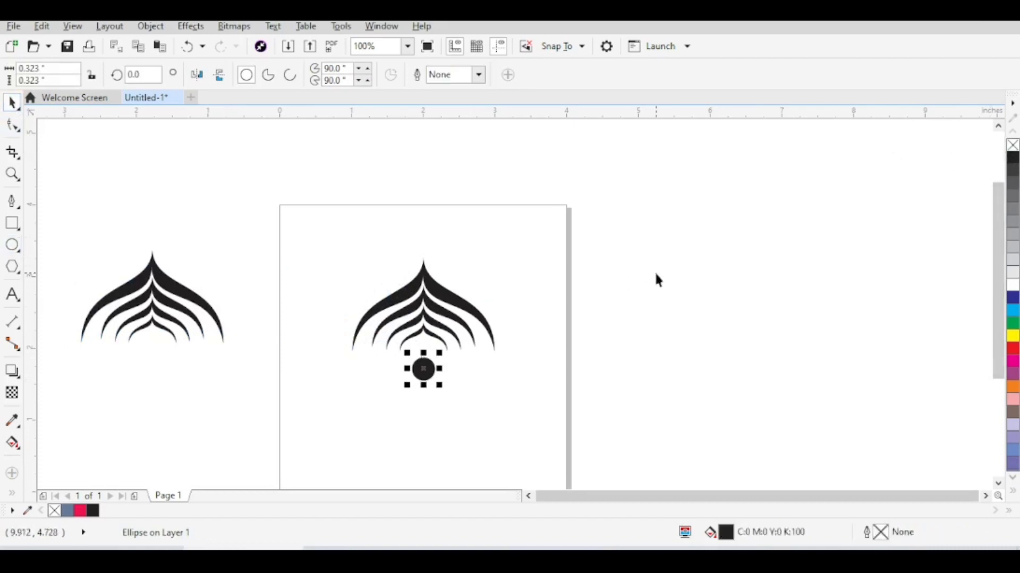
Scale down the arch group above the circle and reshape it into a narrow petal about 0.282 by 0.535 inches.
{"action": "left_click", "coordinate": [465, 302]}
{"action": "scroll", "coordinate": [438, 366], "scroll_direction": "up", "scroll_amount": 2}
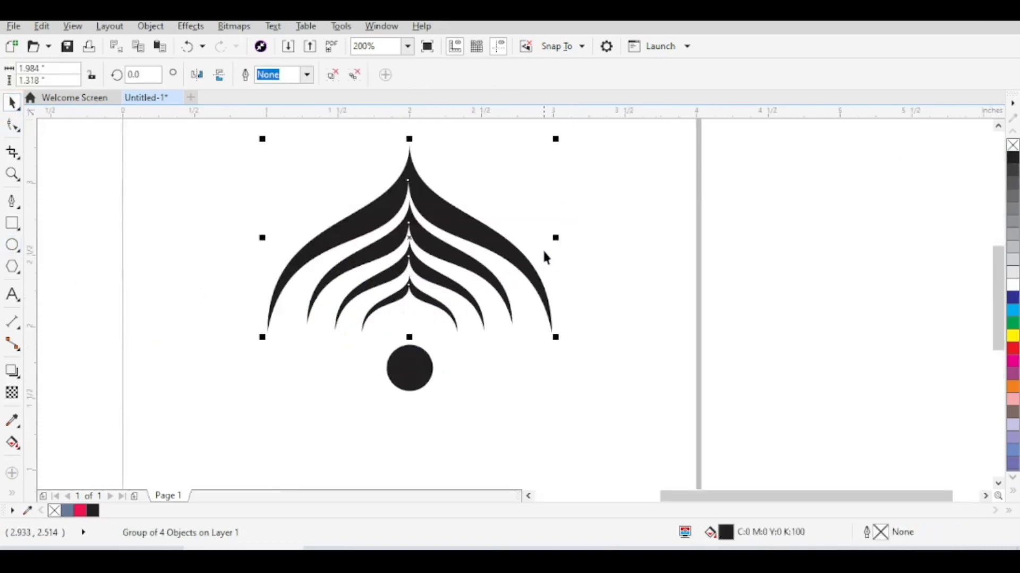
{"action": "left_click_drag", "start_coordinate": [558, 141], "coordinate": [448, 211]}
{"action": "left_click_drag", "start_coordinate": [412, 258], "coordinate": [411, 317]}
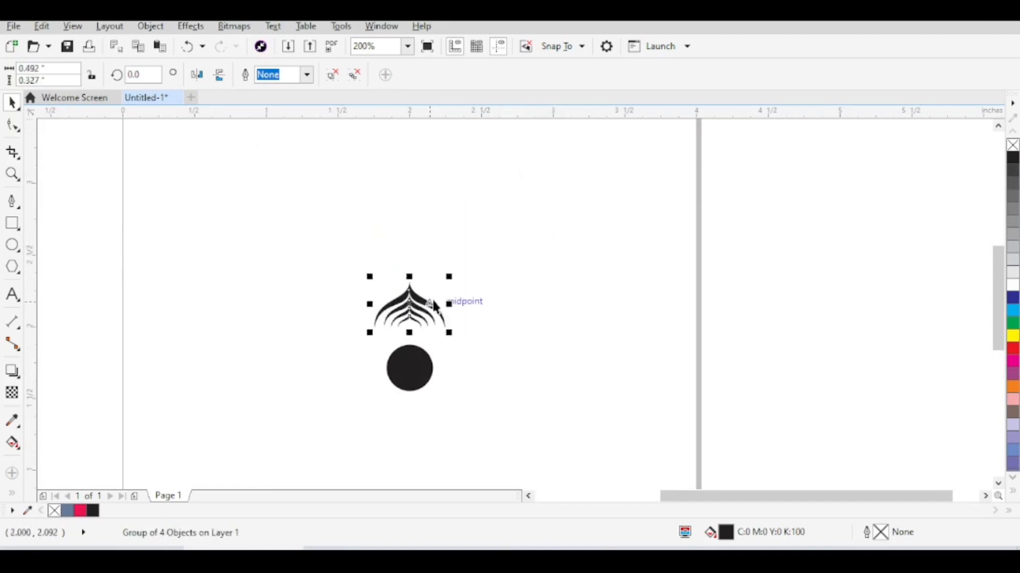
{"action": "left_click_drag", "start_coordinate": [409, 278], "coordinate": [437, 312]}
{"action": "left_click", "coordinate": [460, 306]}
{"action": "scroll", "coordinate": [460, 306], "scroll_direction": "down", "scroll_amount": 2}
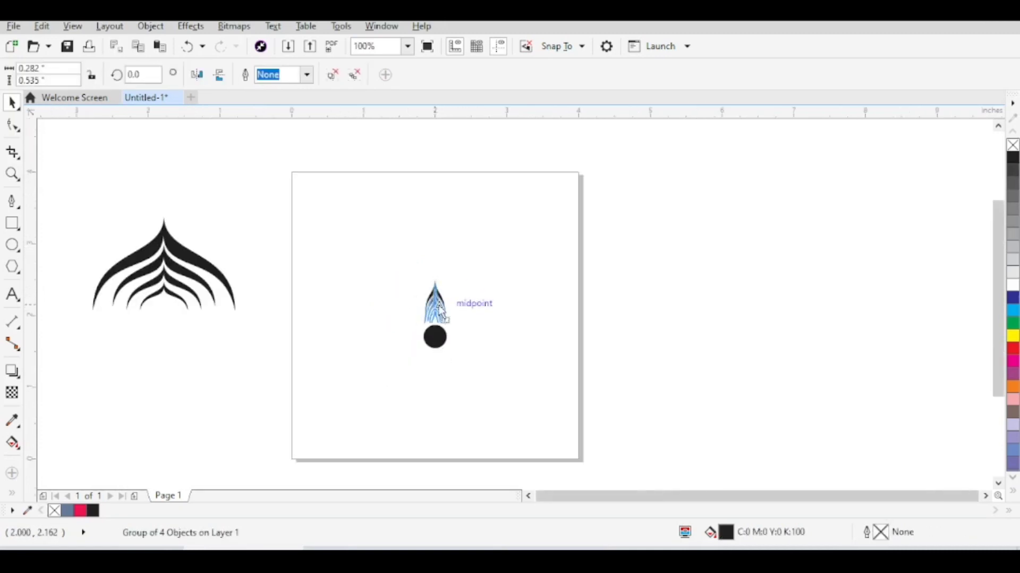
Rotate four copies of the petal around the black circle's centre, at about 291, 221, 152 and 78 degrees, to form a five-petal flower.
{"action": "scroll", "coordinate": [437, 312], "scroll_direction": "up", "scroll_amount": 2}
{"action": "left_click_drag", "start_coordinate": [471, 316], "coordinate": [471, 305]}
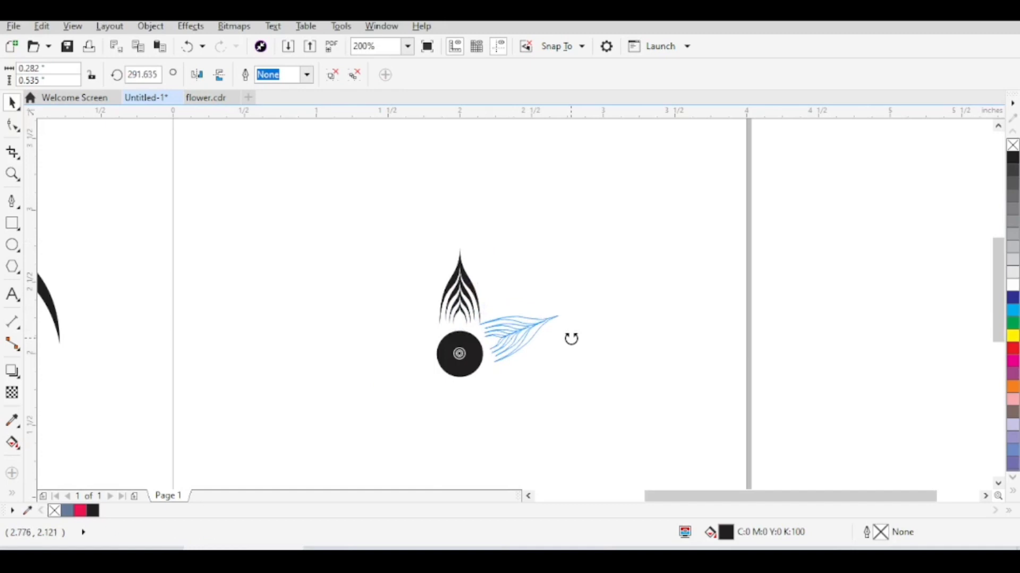
{"action": "right_click", "coordinate": [571, 340]}
{"action": "left_click_drag", "start_coordinate": [572, 337], "coordinate": [485, 471]}
{"action": "right_click", "coordinate": [485, 471]}
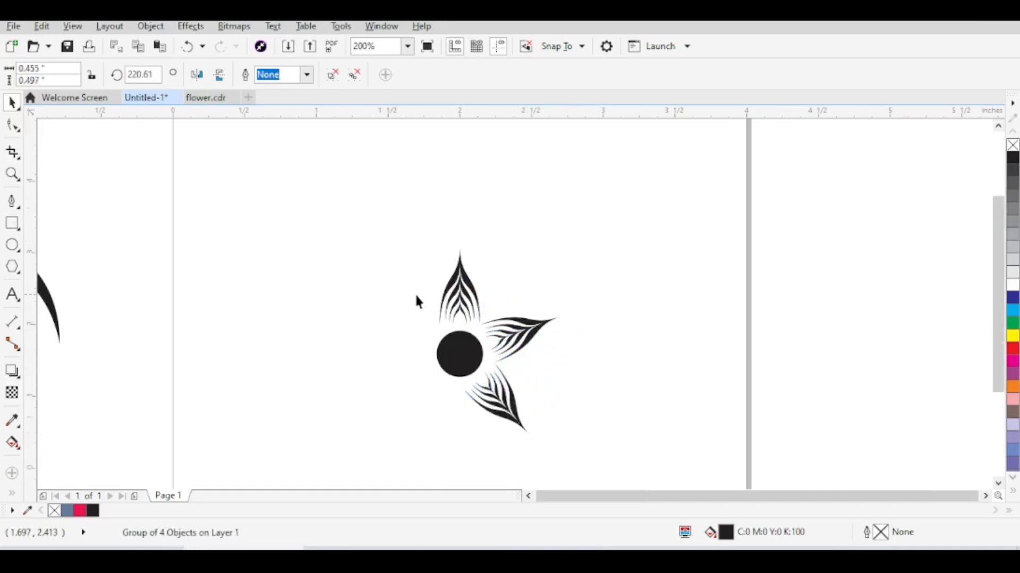
{"action": "scroll", "coordinate": [415, 295], "scroll_direction": "down", "scroll_amount": 1}
{"action": "scroll", "coordinate": [404, 329], "scroll_direction": "up", "scroll_amount": 1}
{"action": "left_click_drag", "start_coordinate": [473, 406], "coordinate": [318, 380]}
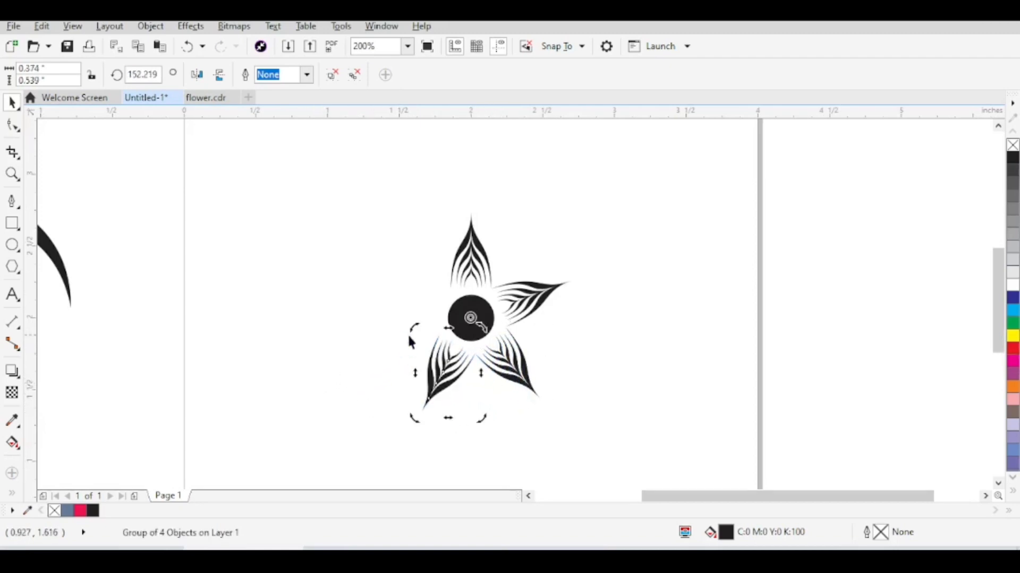
{"action": "left_click_drag", "start_coordinate": [415, 327], "coordinate": [396, 166]}
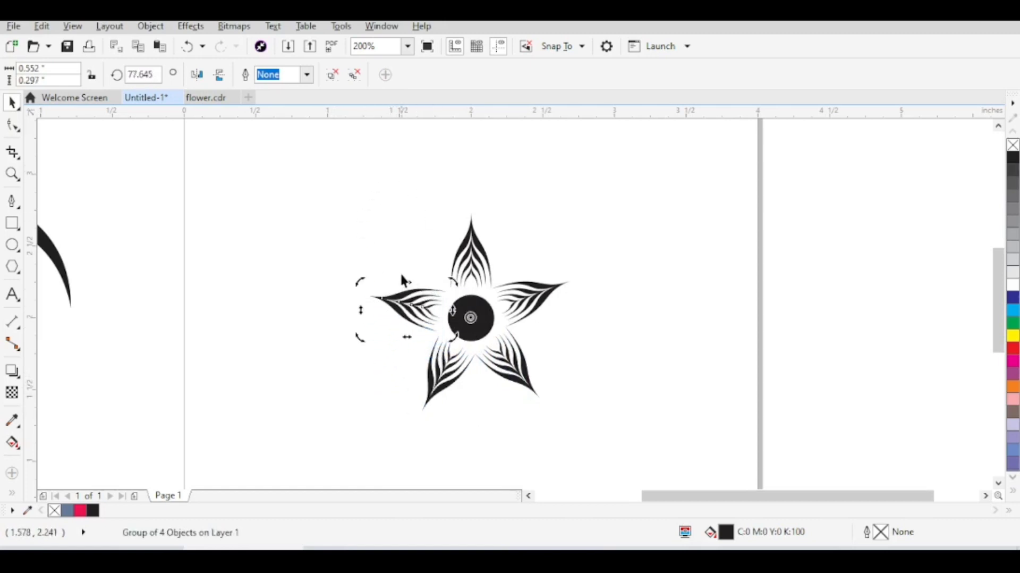
Fine-tune the rotation of the four copied petals for even spacing, turning the upper-left one to about 72 degrees.
{"action": "left_click_drag", "start_coordinate": [361, 280], "coordinate": [369, 274]}
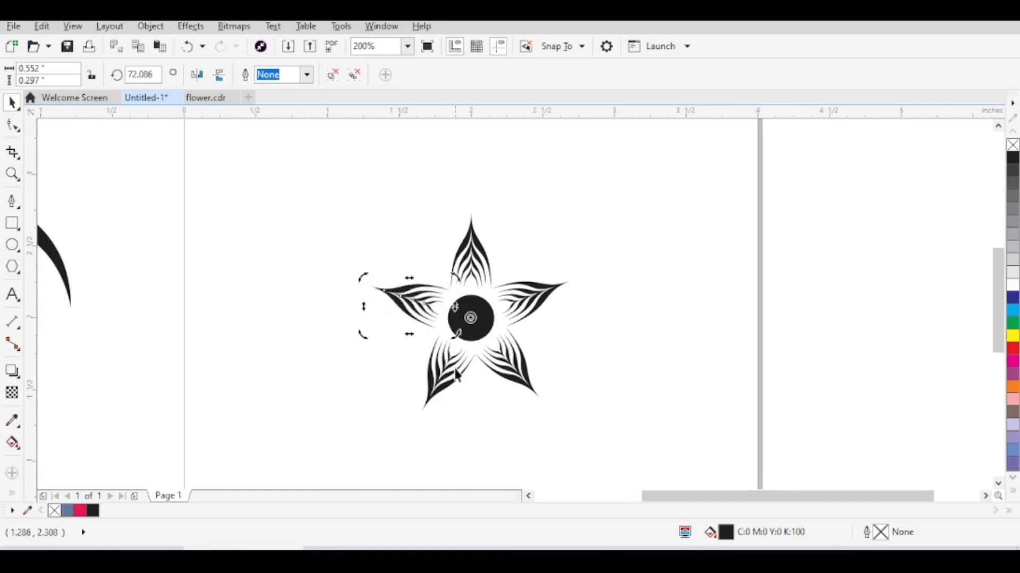
{"action": "left_click", "coordinate": [448, 375]}
{"action": "left_click", "coordinate": [448, 379]}
{"action": "left_click_drag", "start_coordinate": [481, 420], "coordinate": [476, 424]}
{"action": "left_click", "coordinate": [505, 428]}
{"action": "left_click", "coordinate": [523, 387]}
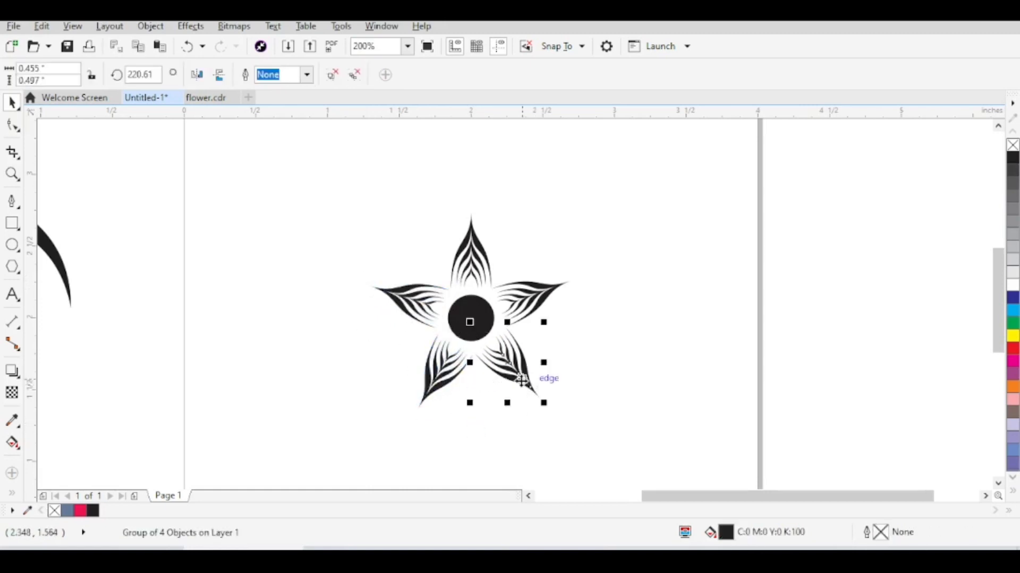
{"action": "left_click", "coordinate": [521, 380]}
{"action": "left_click_drag", "start_coordinate": [544, 406], "coordinate": [543, 408]}
{"action": "left_click", "coordinate": [591, 376]}
{"action": "left_click", "coordinate": [546, 296]}
{"action": "left_click", "coordinate": [546, 295]}
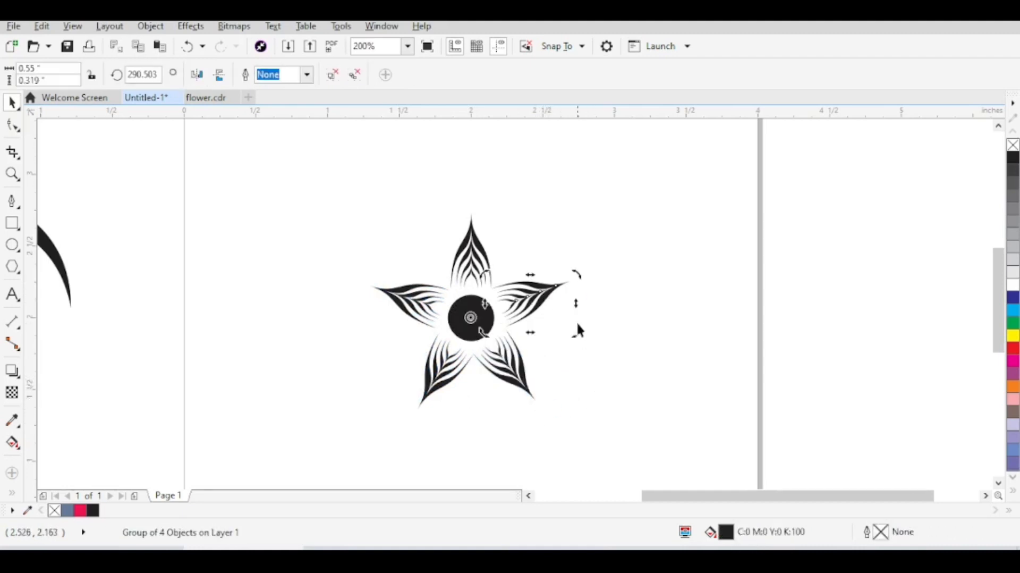
{"action": "left_click_drag", "start_coordinate": [577, 331], "coordinate": [582, 338]}
{"action": "left_click", "coordinate": [590, 345]}
Move the large arch group from beside the page to the flower's top petal and scale it to about 0.461 by 0.306 inches.
{"action": "scroll", "coordinate": [411, 319], "scroll_direction": "down", "scroll_amount": 1}
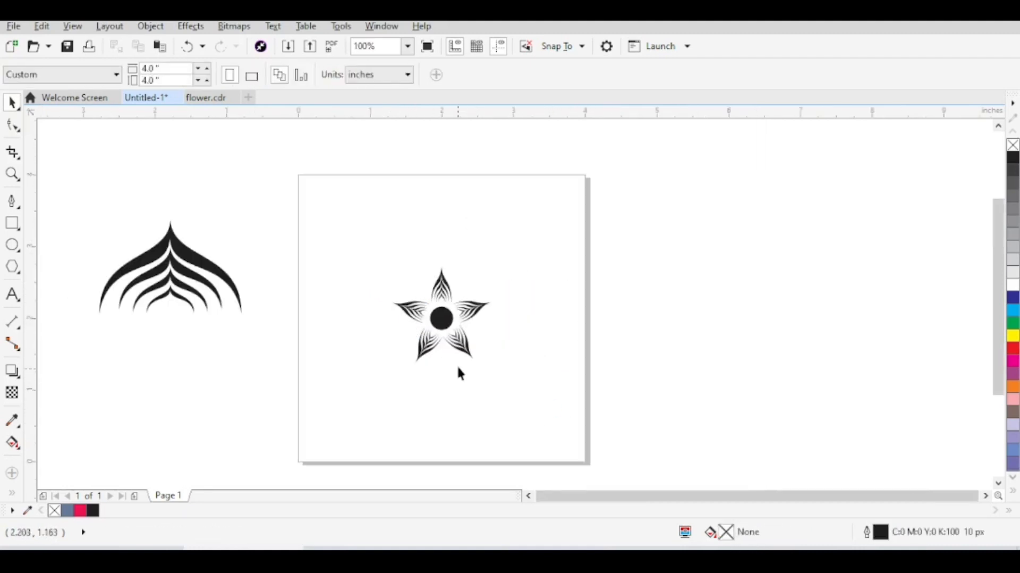
{"action": "left_click", "coordinate": [210, 271]}
{"action": "left_click_drag", "start_coordinate": [206, 270], "coordinate": [410, 251]}
{"action": "scroll", "coordinate": [465, 274], "scroll_direction": "up", "scroll_amount": 1}
{"action": "left_click_drag", "start_coordinate": [462, 313], "coordinate": [404, 287]}
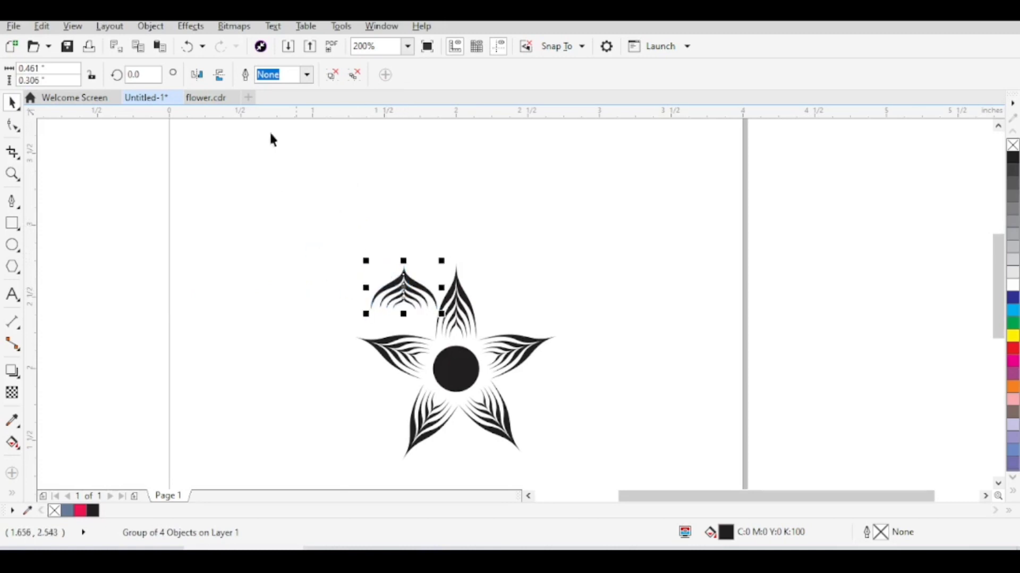
Rotate the small arch group 45 degrees and position it between the top and upper-left petals.
{"action": "double_click", "coordinate": [139, 75]}
{"action": "type", "text": "45"}
{"action": "key", "text": "Return"}
{"action": "left_click_drag", "start_coordinate": [426, 282], "coordinate": [393, 273]}
{"action": "scroll", "coordinate": [420, 297], "scroll_direction": "up", "scroll_amount": 1}
{"action": "left_click", "coordinate": [415, 232]}
{"action": "scroll", "coordinate": [397, 286], "scroll_direction": "up", "scroll_amount": 1}
{"action": "left_click", "coordinate": [236, 195]}
{"action": "scroll", "coordinate": [326, 245], "scroll_direction": "down", "scroll_amount": 1}
{"action": "scroll", "coordinate": [319, 247], "scroll_direction": "down", "scroll_amount": 2}
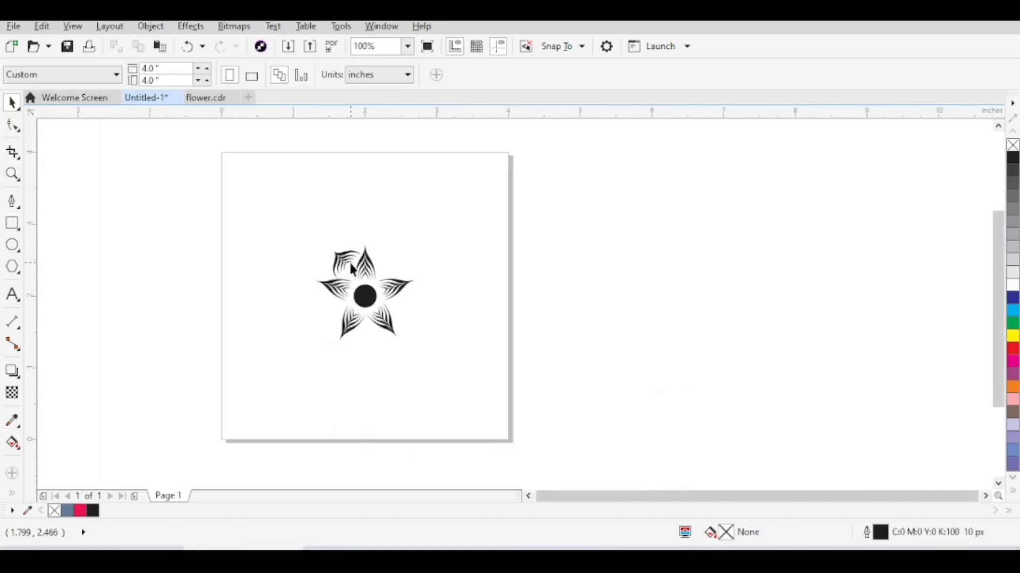
{"action": "scroll", "coordinate": [340, 269], "scroll_direction": "up", "scroll_amount": 2}
{"action": "left_click", "coordinate": [327, 257]}
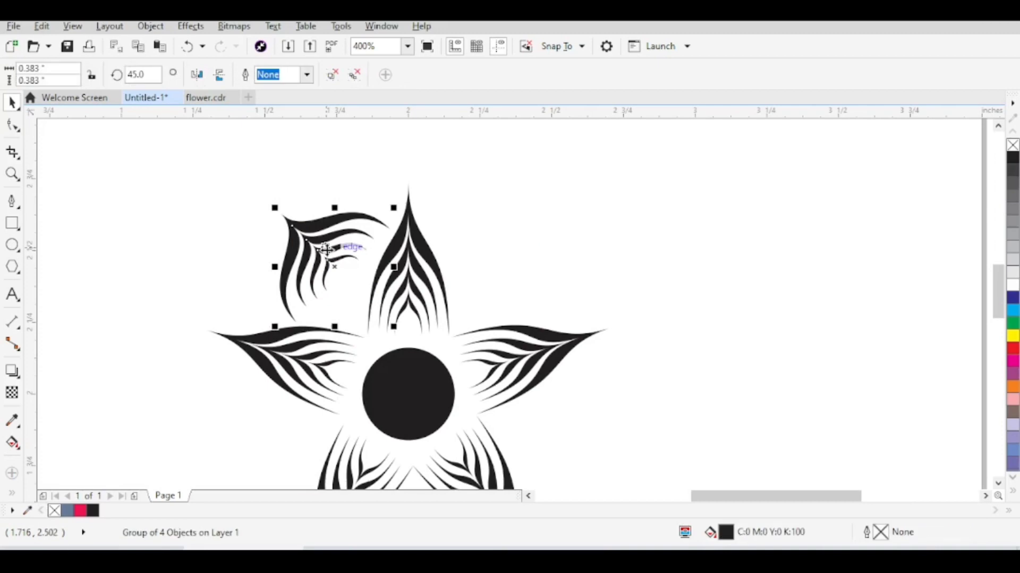
{"action": "left_click_drag", "start_coordinate": [325, 248], "coordinate": [514, 248]}
{"action": "right_click", "coordinate": [514, 248]}
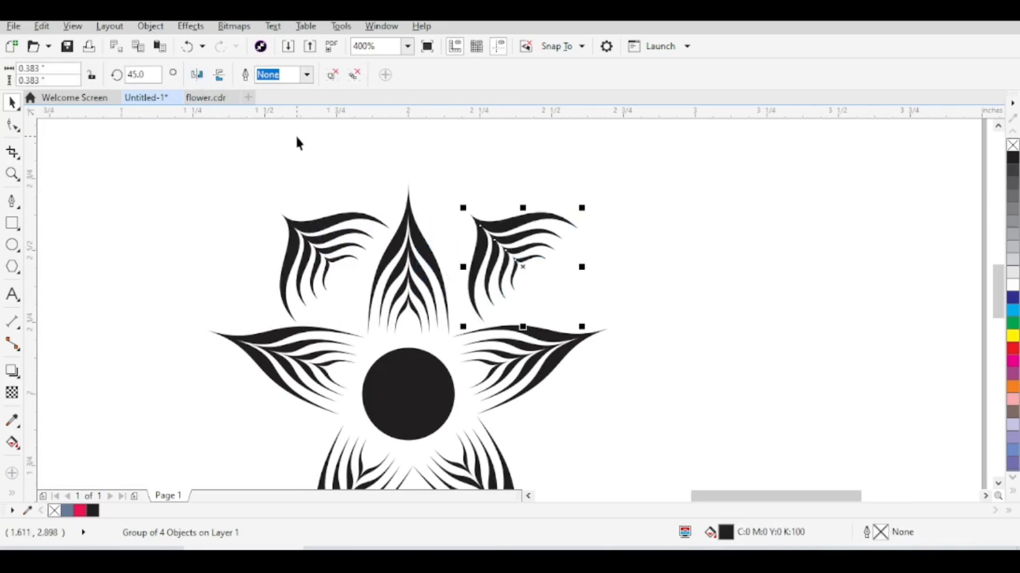
{"action": "key", "text": "Delete"}
Set the outer petal's rotation centre to the circle's centre and rotate copies into the other four gaps between the inner petals.
{"action": "left_click", "coordinate": [316, 234]}
{"action": "left_click", "coordinate": [316, 234]}
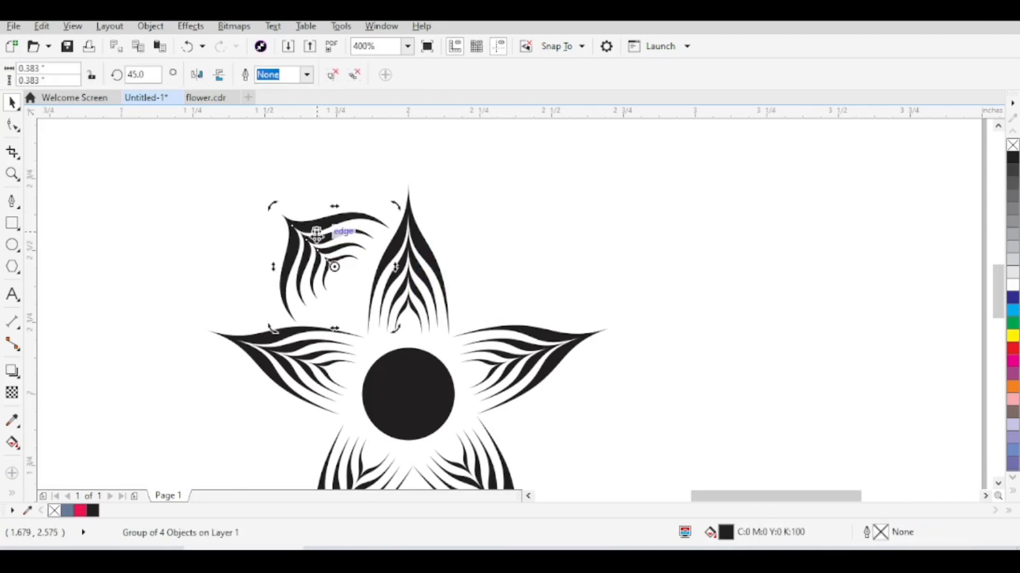
{"action": "scroll", "coordinate": [316, 234], "scroll_direction": "down", "scroll_amount": 3}
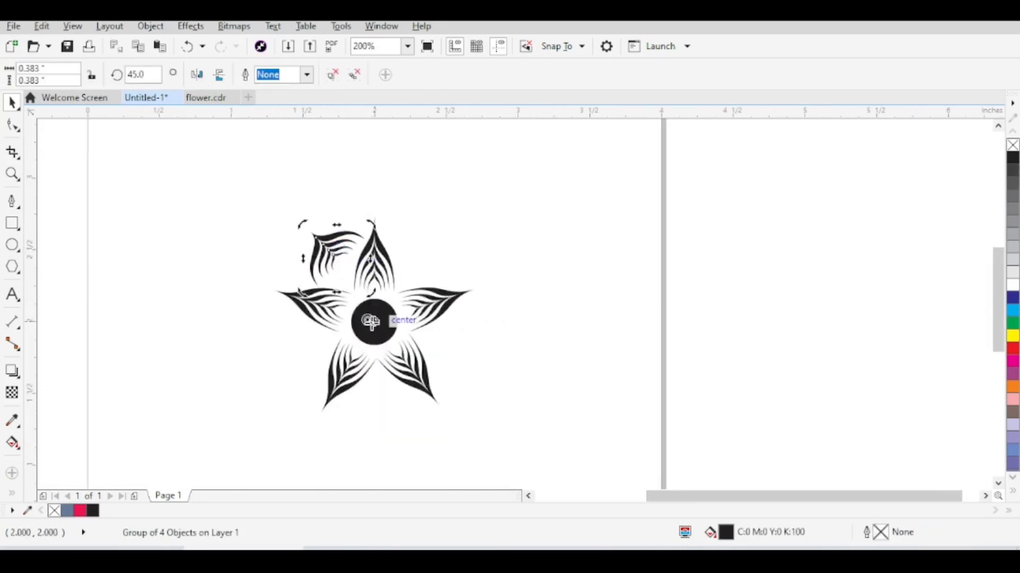
{"action": "scroll", "coordinate": [372, 321], "scroll_direction": "up", "scroll_amount": 3}
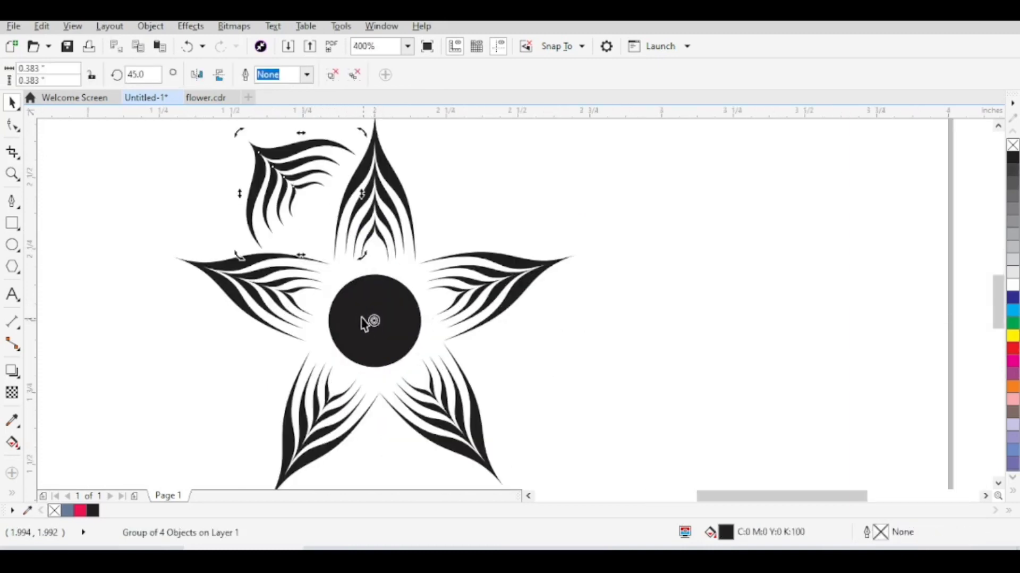
{"action": "scroll", "coordinate": [314, 209], "scroll_direction": "down", "scroll_amount": 3}
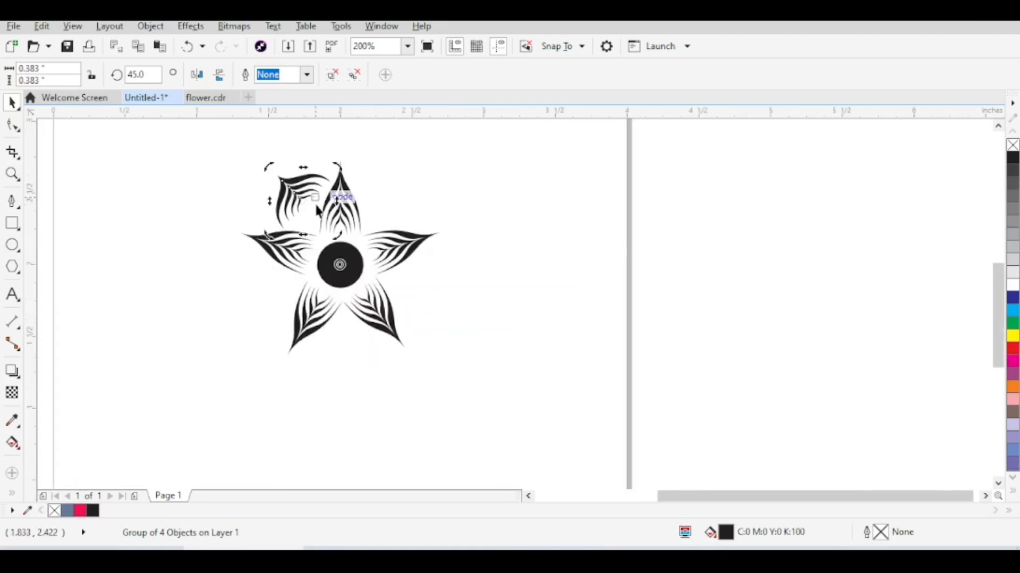
{"action": "left_click_drag", "start_coordinate": [341, 168], "coordinate": [434, 389]}
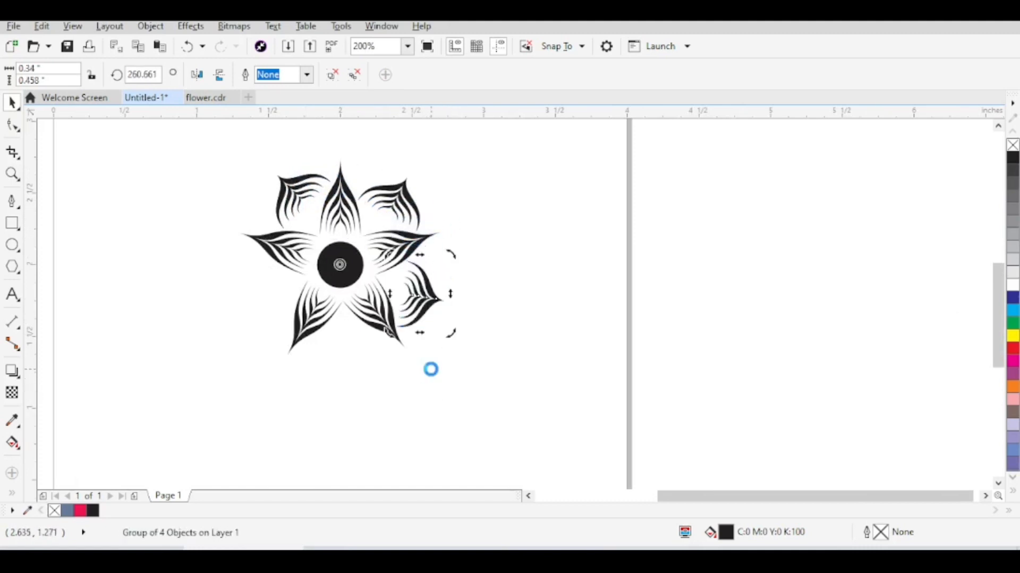
{"action": "left_click_drag", "start_coordinate": [452, 333], "coordinate": [312, 425]}
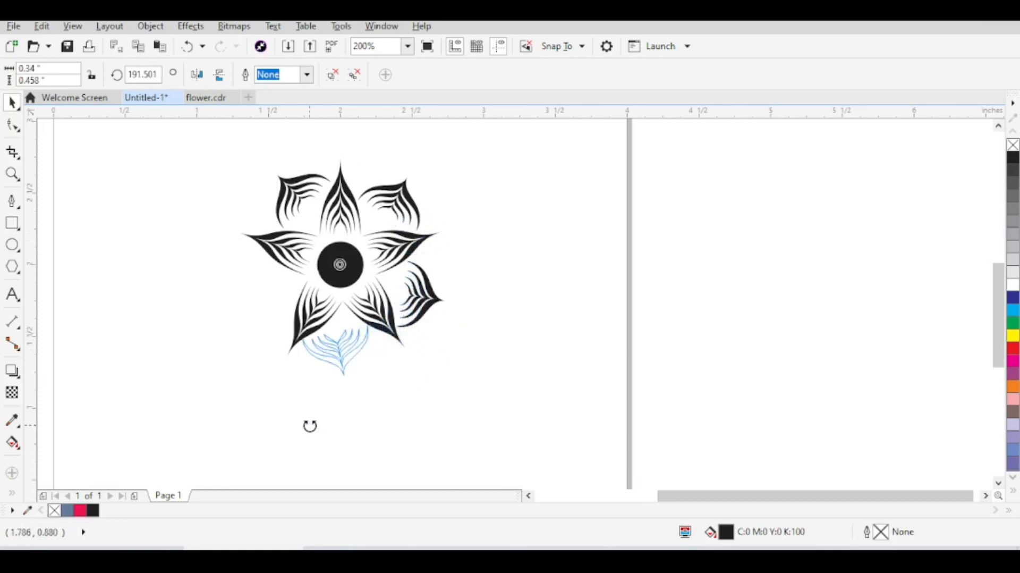
{"action": "left_click_drag", "start_coordinate": [310, 425], "coordinate": [310, 425]}
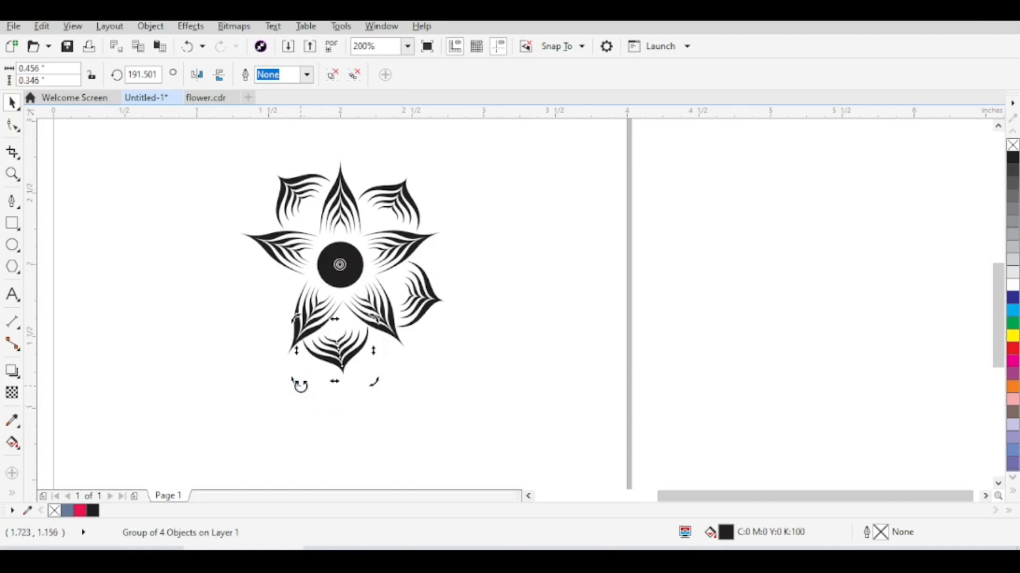
{"action": "left_click_drag", "start_coordinate": [298, 382], "coordinate": [173, 264]}
{"action": "key", "text": "Escape"}
Rotate the bottom outer petal around the circle's centre to about 189.6 degrees.
{"action": "scroll", "coordinate": [476, 303], "scroll_direction": "down", "scroll_amount": 2}
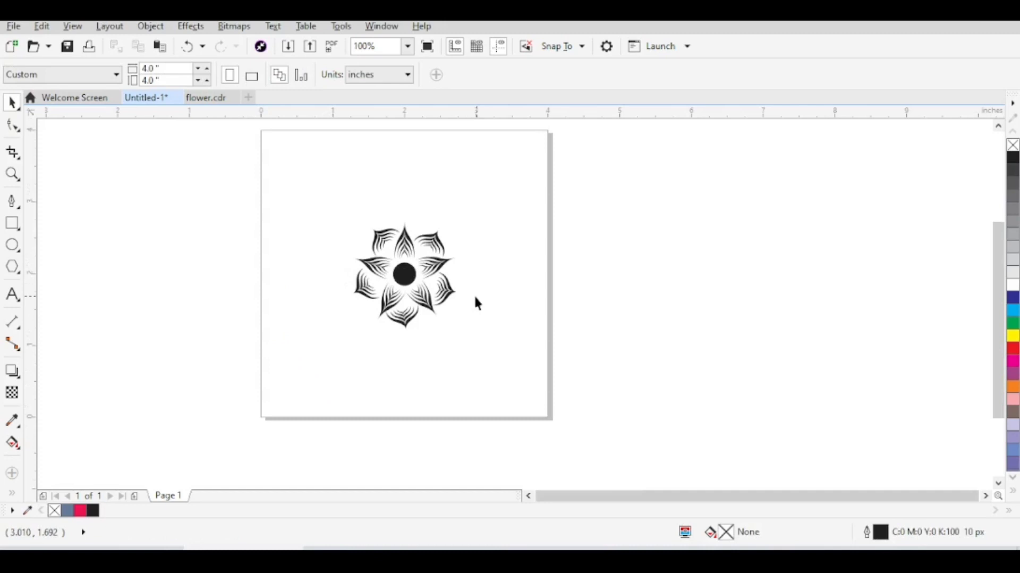
{"action": "scroll", "coordinate": [401, 314], "scroll_direction": "up", "scroll_amount": 1}
{"action": "left_click", "coordinate": [404, 317]}
{"action": "scroll", "coordinate": [421, 322], "scroll_direction": "up", "scroll_amount": 1}
{"action": "left_click", "coordinate": [421, 322]}
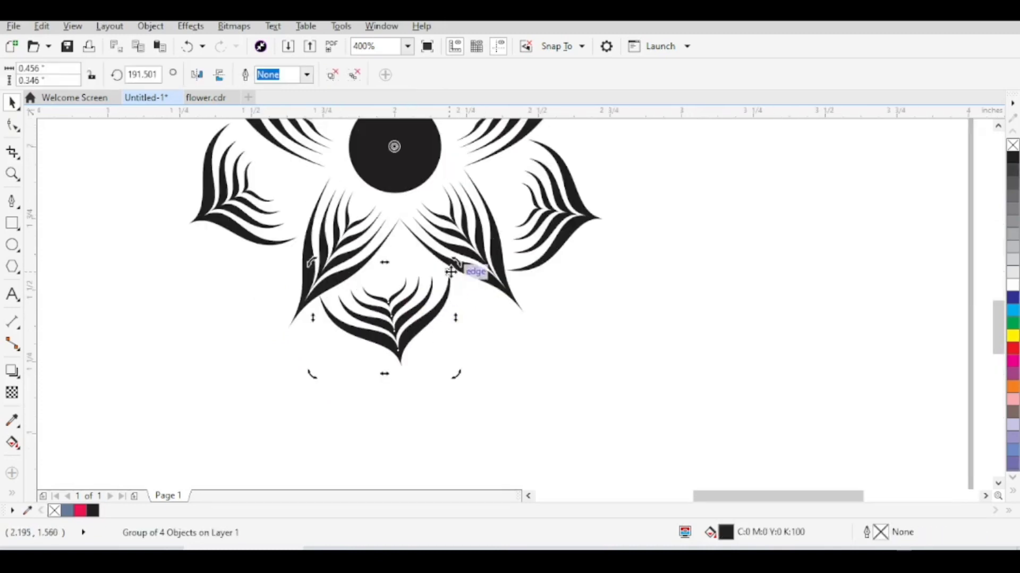
{"action": "left_click", "coordinate": [455, 292]}
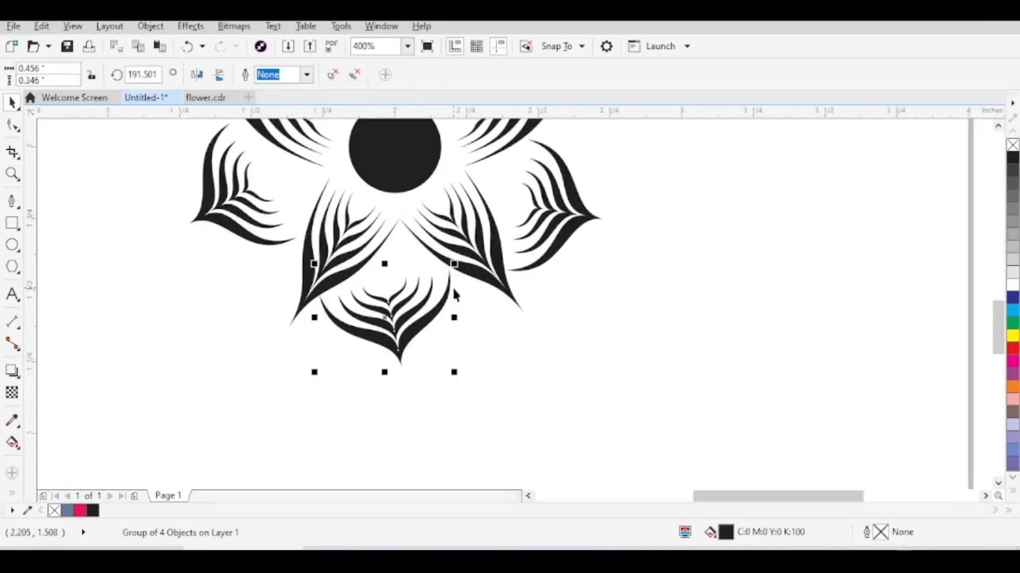
{"action": "left_click", "coordinate": [433, 317]}
{"action": "left_click_drag", "start_coordinate": [455, 374], "coordinate": [447, 378]}
{"action": "left_click", "coordinate": [469, 339]}
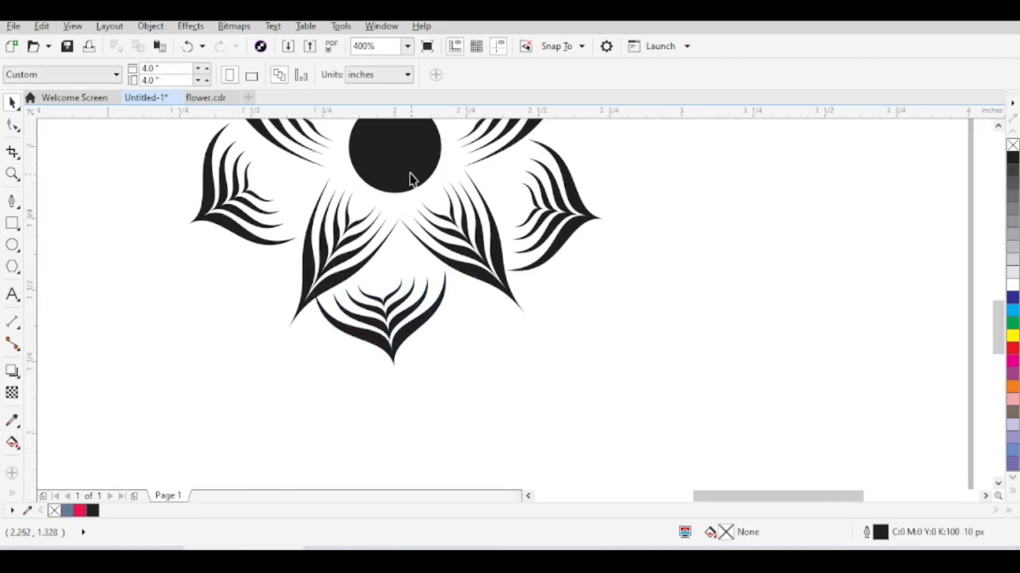
Move the bottom outer petal's rotation centre onto the petal itself and rotate it to about 181.95 degrees.
{"action": "left_click", "coordinate": [393, 319]}
{"action": "left_click", "coordinate": [396, 312]}
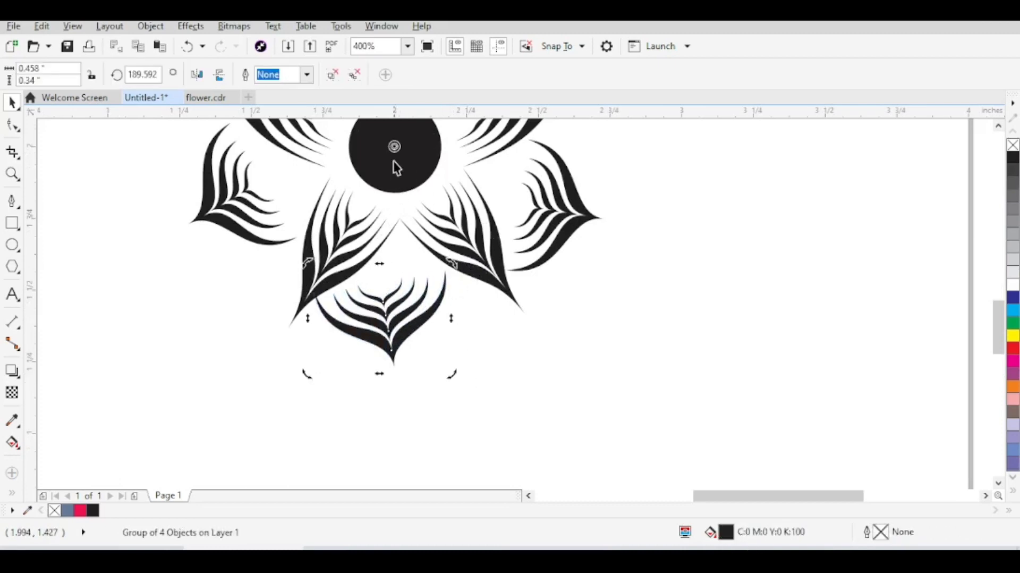
{"action": "left_click_drag", "start_coordinate": [395, 148], "coordinate": [386, 324]}
{"action": "left_click_drag", "start_coordinate": [454, 378], "coordinate": [444, 381]}
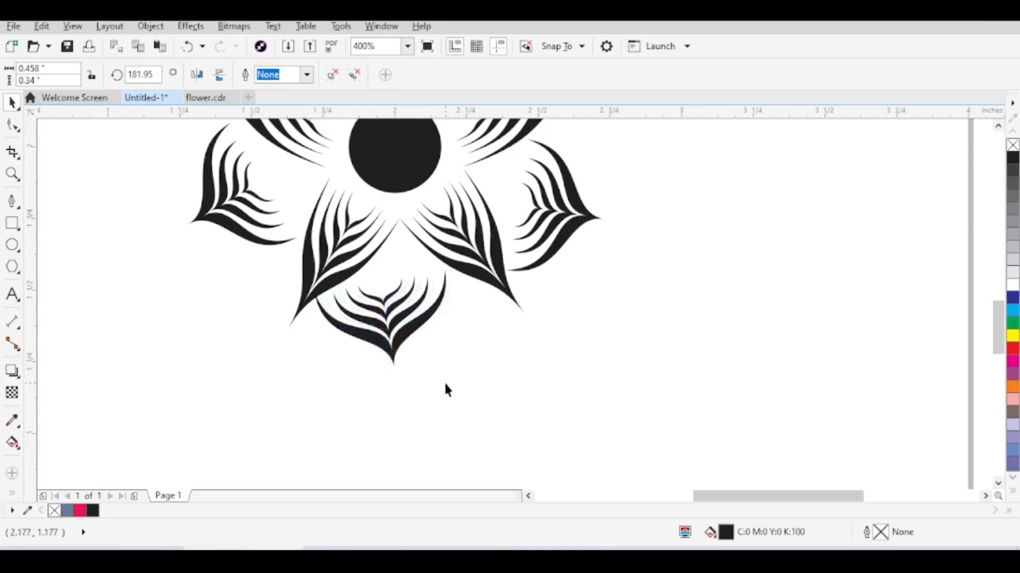
{"action": "left_click", "coordinate": [446, 381]}
Centre the bottom outer petal under the black circle and shift it slightly up and to the right.
{"action": "left_click", "coordinate": [416, 304]}
{"action": "left_click", "coordinate": [407, 163], "text": "shift"}
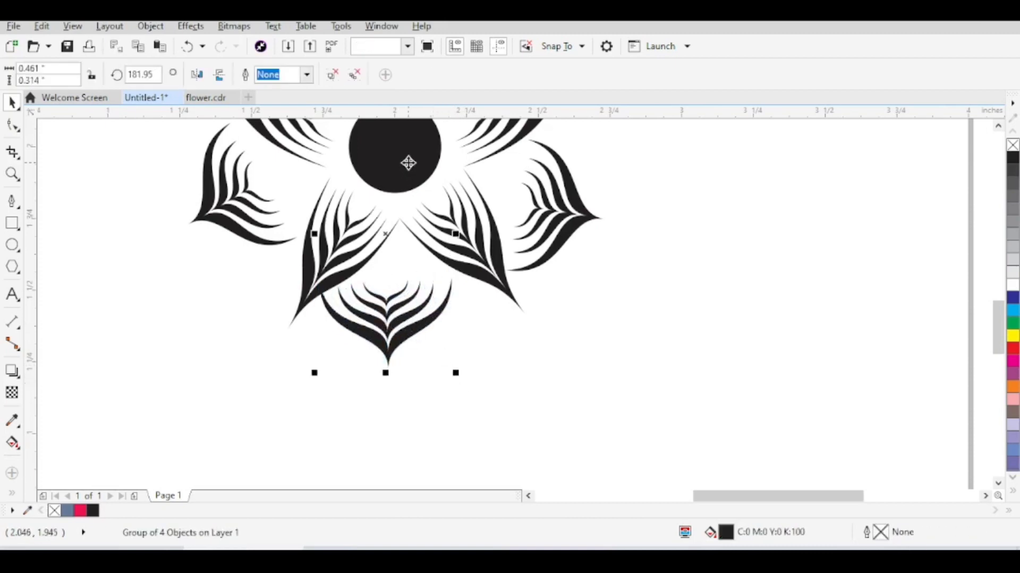
{"action": "key", "text": "c"}
{"action": "left_click", "coordinate": [471, 355]}
{"action": "left_click_drag", "start_coordinate": [393, 327], "coordinate": [413, 317]}
{"action": "scroll", "coordinate": [401, 307], "scroll_direction": "up", "scroll_amount": 3}
{"action": "left_click", "coordinate": [410, 310]}
{"action": "scroll", "coordinate": [420, 298], "scroll_direction": "down", "scroll_amount": 1}
{"action": "key", "text": "Escape"}
{"action": "scroll", "coordinate": [420, 303], "scroll_direction": "down", "scroll_amount": 3}
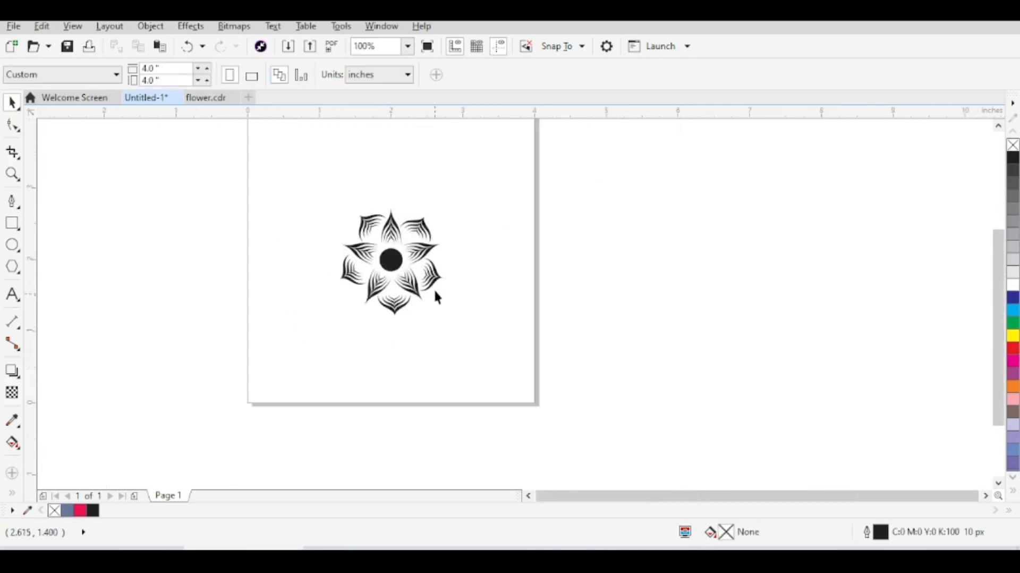
Place a copy of the upper-left outer petal above the flower's top petal.
{"action": "scroll", "coordinate": [457, 312], "scroll_direction": "up", "scroll_amount": 1}
{"action": "scroll", "coordinate": [402, 275], "scroll_direction": "up", "scroll_amount": 1}
{"action": "scroll", "coordinate": [402, 255], "scroll_direction": "up", "scroll_amount": 1}
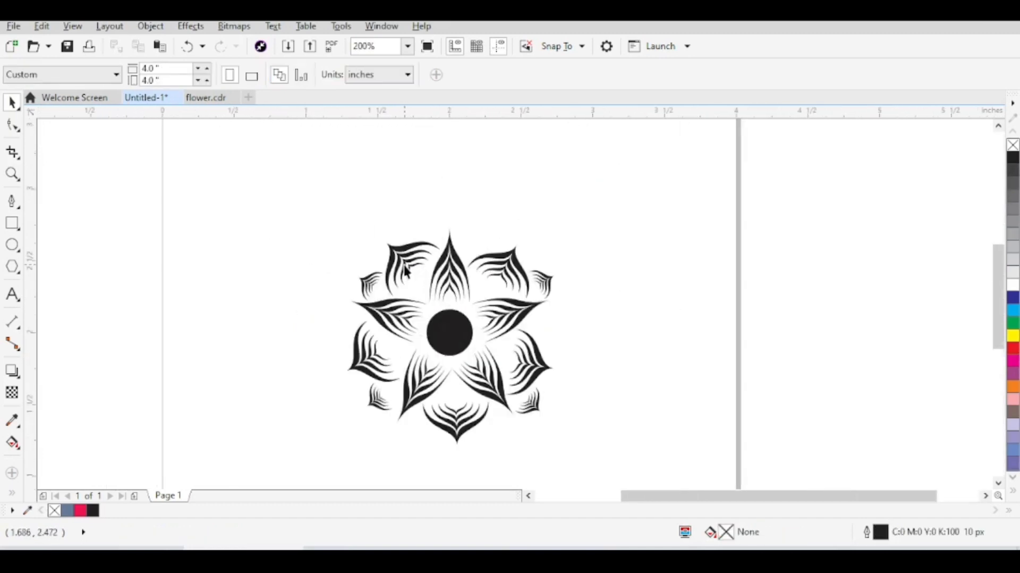
{"action": "left_click", "coordinate": [402, 253]}
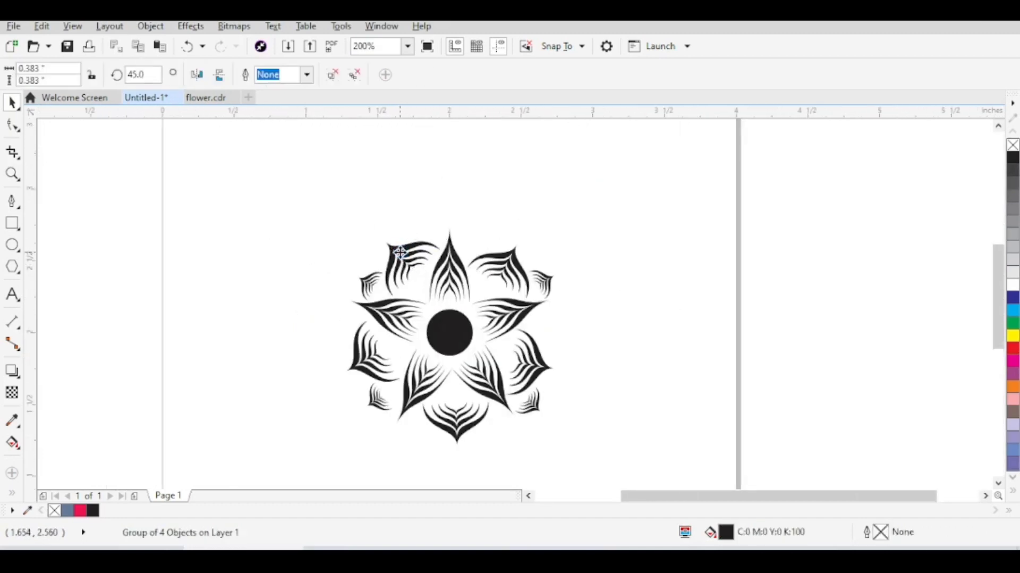
{"action": "left_click_drag", "start_coordinate": [402, 251], "coordinate": [441, 190]}
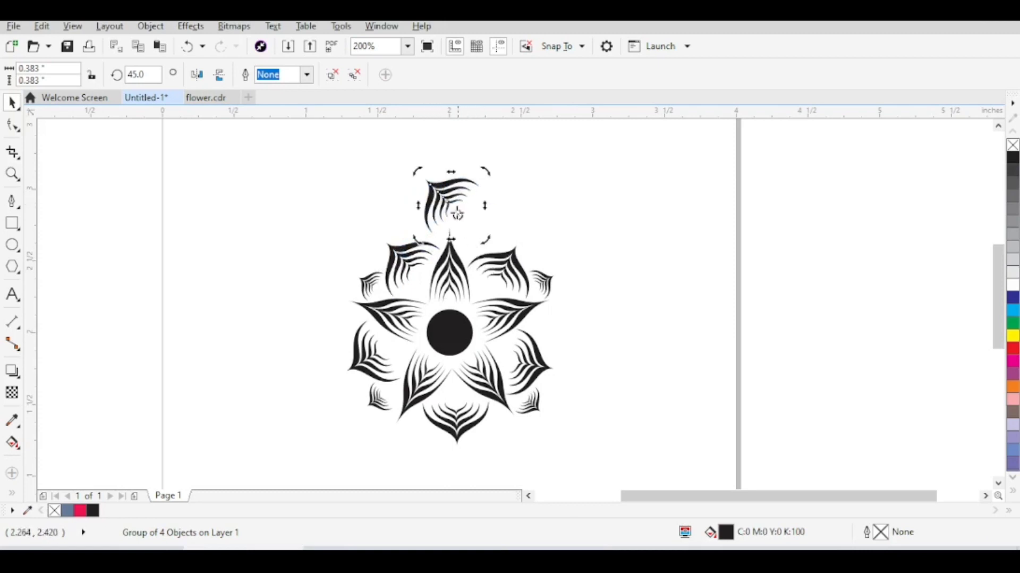
{"action": "left_click", "coordinate": [467, 183]}
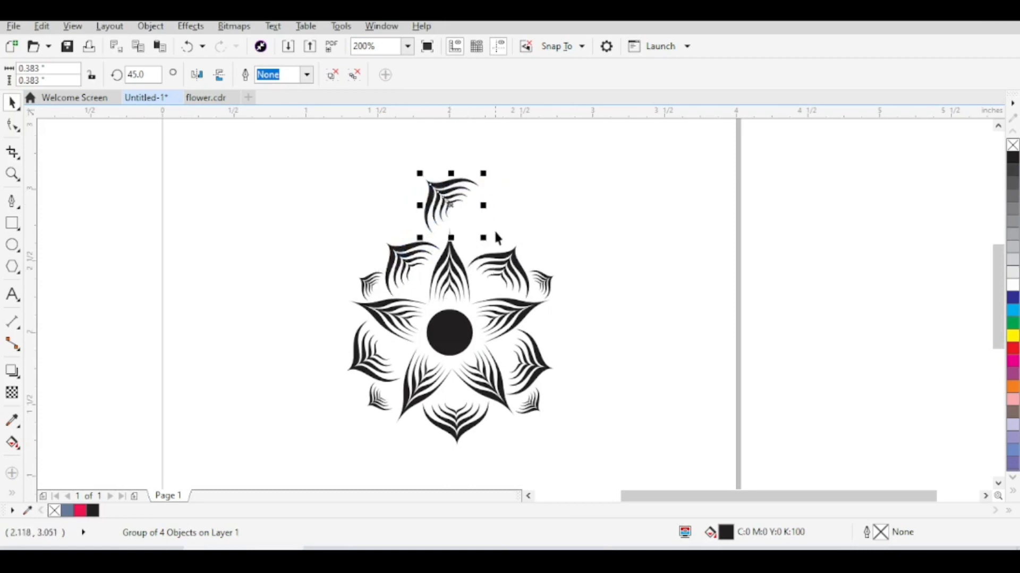
Rotate the petal copy above the flower upright, setting its rotation to 360 degrees.
{"action": "left_click", "coordinate": [477, 182]}
{"action": "left_click_drag", "start_coordinate": [485, 171], "coordinate": [501, 210]}
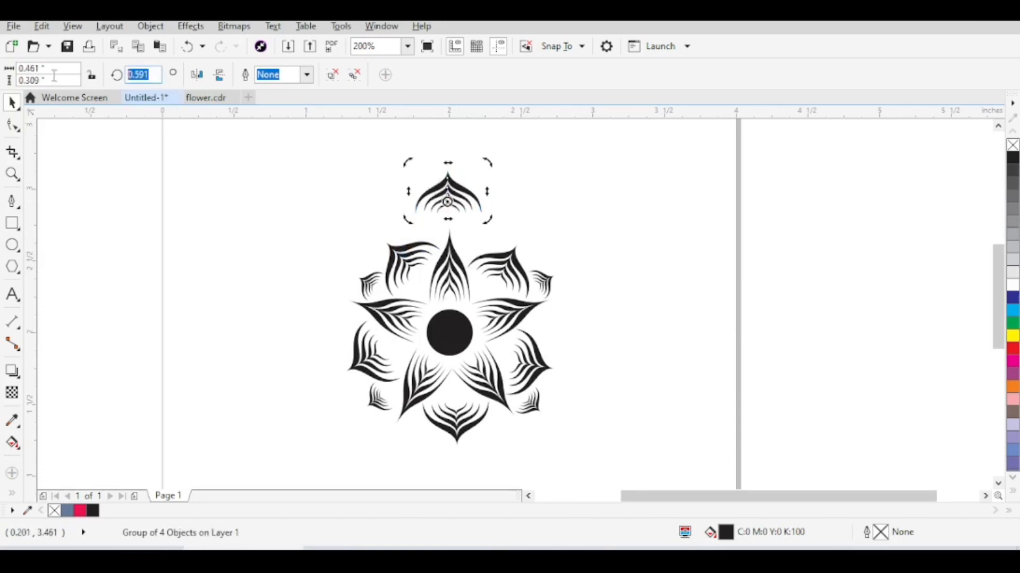
{"action": "key", "text": "Return"}
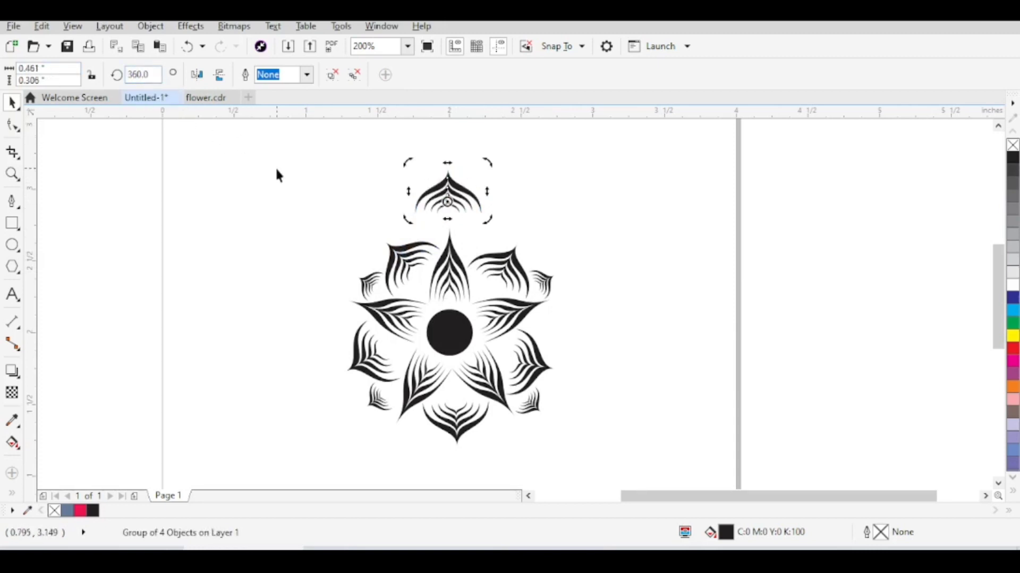
{"action": "left_click", "coordinate": [276, 171]}
Enlarge the upright petal to about 0.617 by 0.41 inches above the top petal and centre it horizontally on the black circle.
{"action": "left_click_drag", "start_coordinate": [457, 189], "coordinate": [452, 217]}
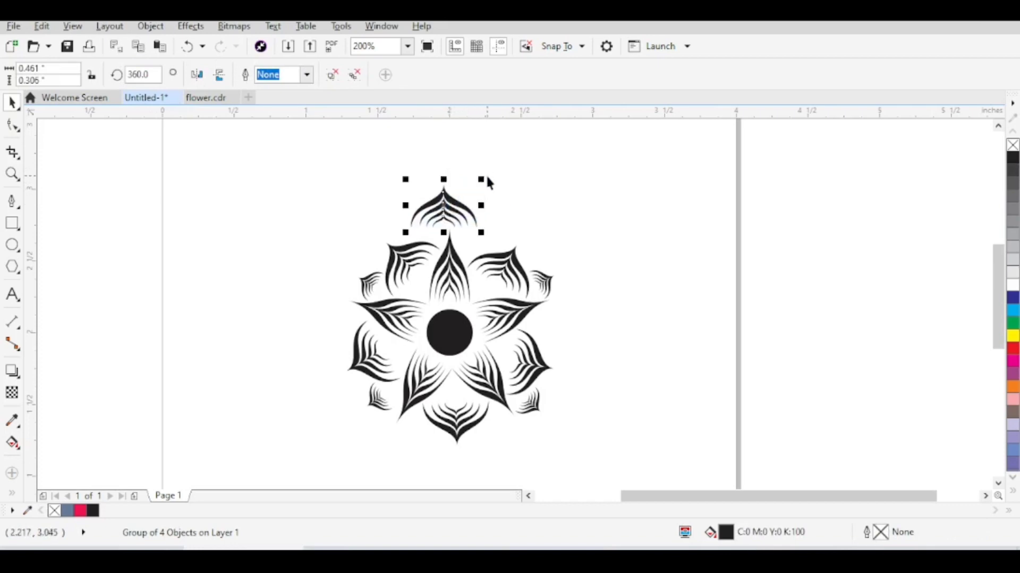
{"action": "left_click_drag", "start_coordinate": [483, 177], "coordinate": [495, 169]}
{"action": "left_click_drag", "start_coordinate": [451, 209], "coordinate": [458, 204]}
{"action": "left_click", "coordinate": [476, 237]}
{"action": "left_click", "coordinate": [453, 195]}
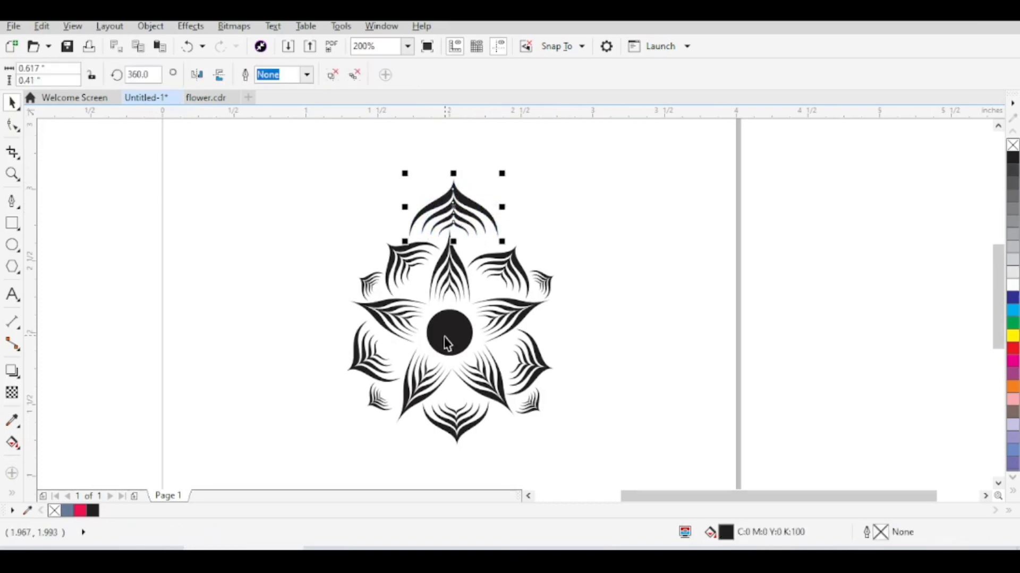
{"action": "left_click", "coordinate": [445, 340], "text": "shift"}
{"action": "key", "text": "c"}
{"action": "left_click", "coordinate": [259, 268]}
Resize the upright outer petal to about 0.579 by 0.385 inches and raise it slightly above the top inner petal.
{"action": "scroll", "coordinate": [389, 249], "scroll_direction": "down", "scroll_amount": 2}
{"action": "scroll", "coordinate": [408, 239], "scroll_direction": "up", "scroll_amount": 2}
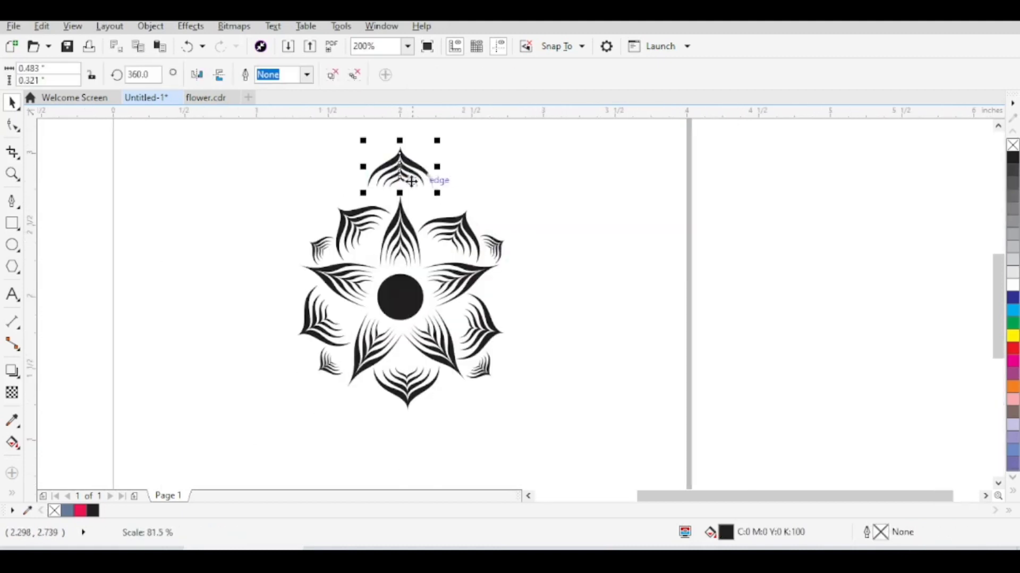
{"action": "scroll", "coordinate": [397, 173], "scroll_direction": "up", "scroll_amount": 1}
{"action": "left_click_drag", "start_coordinate": [404, 172], "coordinate": [404, 184]}
{"action": "left_click_drag", "start_coordinate": [476, 127], "coordinate": [497, 149]}
{"action": "left_click_drag", "start_coordinate": [428, 232], "coordinate": [456, 227]}
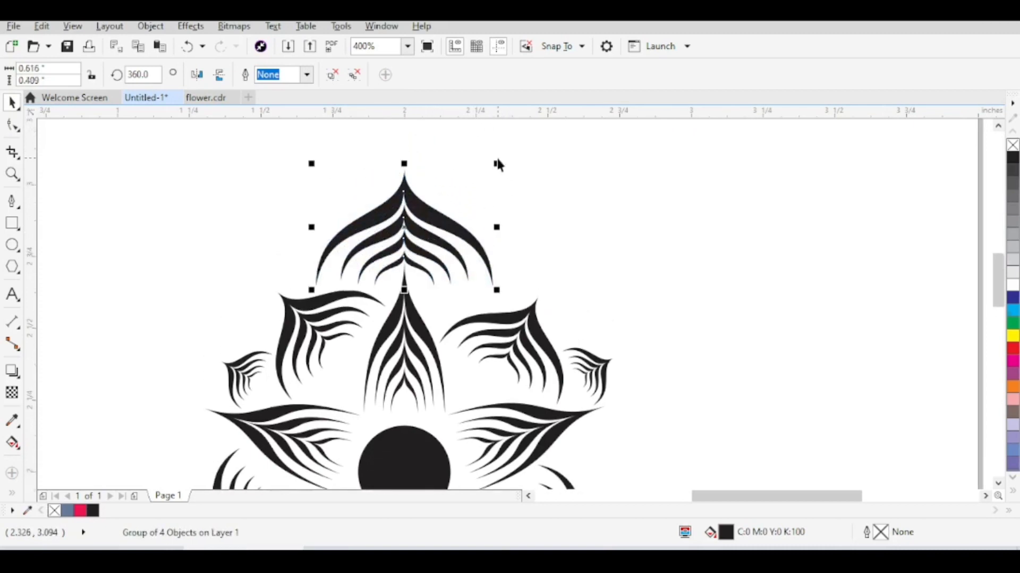
{"action": "left_click_drag", "start_coordinate": [498, 162], "coordinate": [492, 164]}
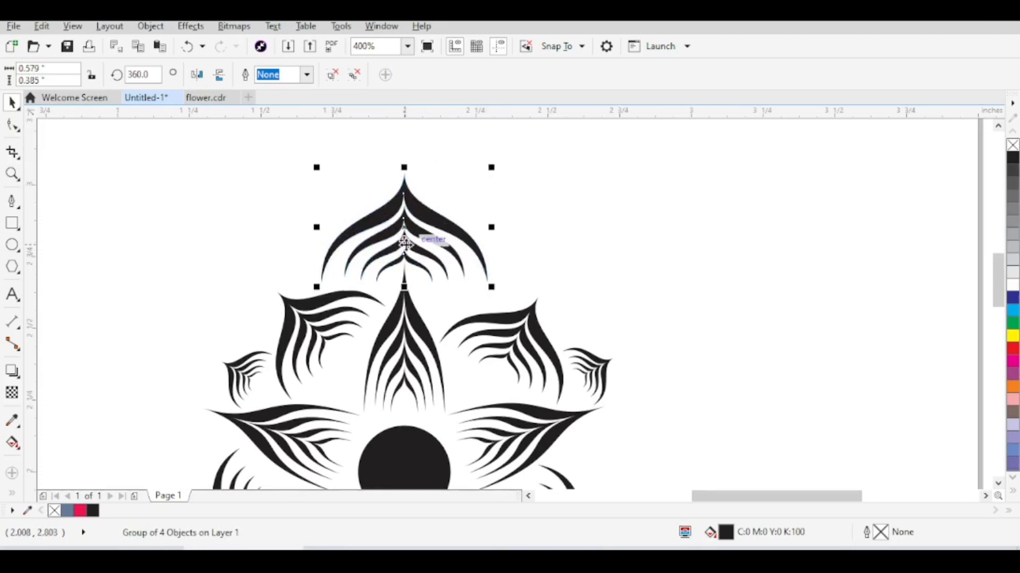
{"action": "left_click_drag", "start_coordinate": [405, 245], "coordinate": [405, 225]}
{"action": "left_click", "coordinate": [535, 223]}
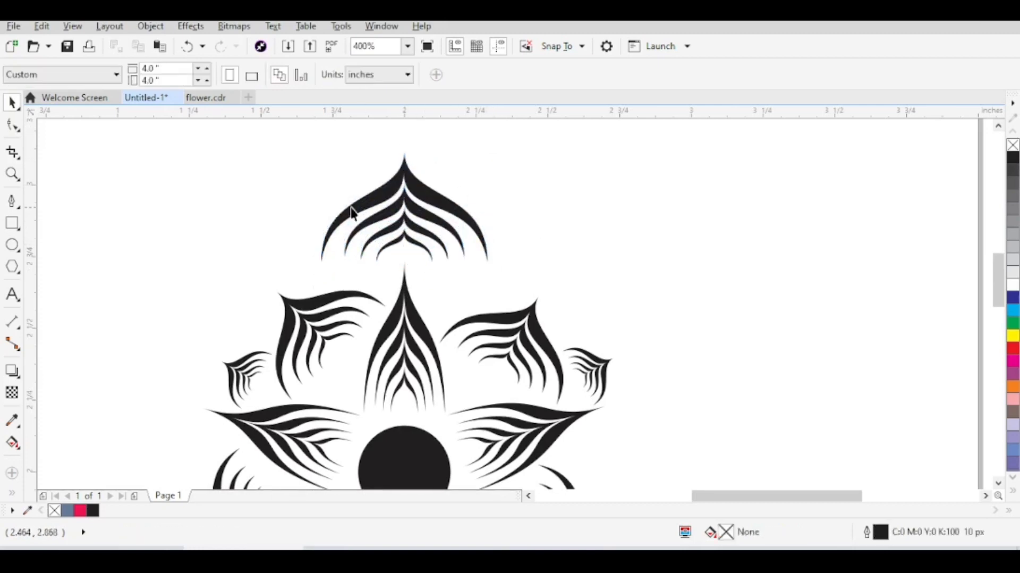
Set the large top petal's rotation centre on the black circle and place rotated copies at the flower's right, bottom and left.
{"action": "scroll", "coordinate": [348, 208], "scroll_direction": "down", "scroll_amount": 3}
{"action": "scroll", "coordinate": [356, 211], "scroll_direction": "up", "scroll_amount": 1}
{"action": "left_click", "coordinate": [355, 216]}
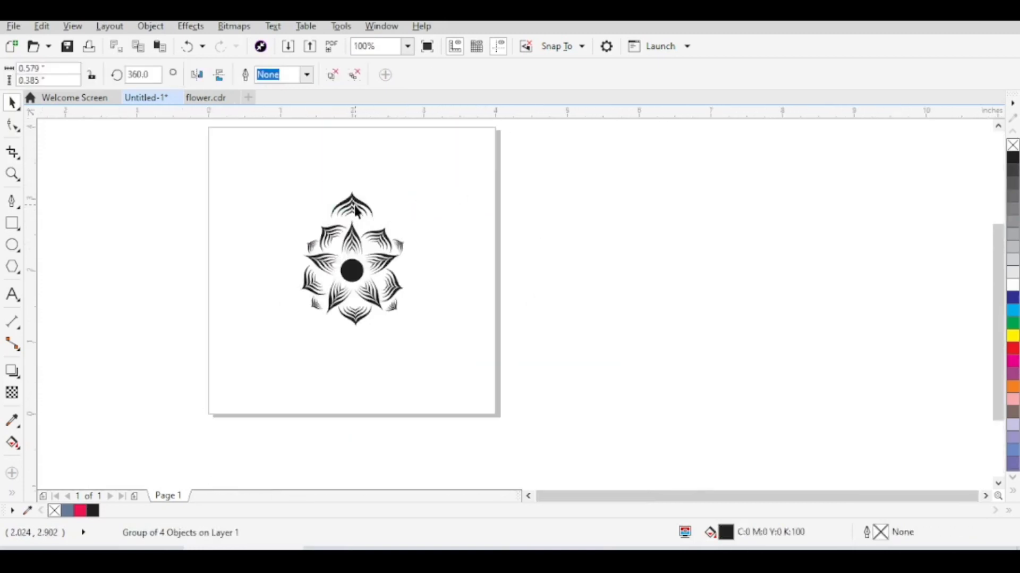
{"action": "left_click", "coordinate": [355, 213]}
{"action": "scroll", "coordinate": [355, 264], "scroll_direction": "up", "scroll_amount": 1}
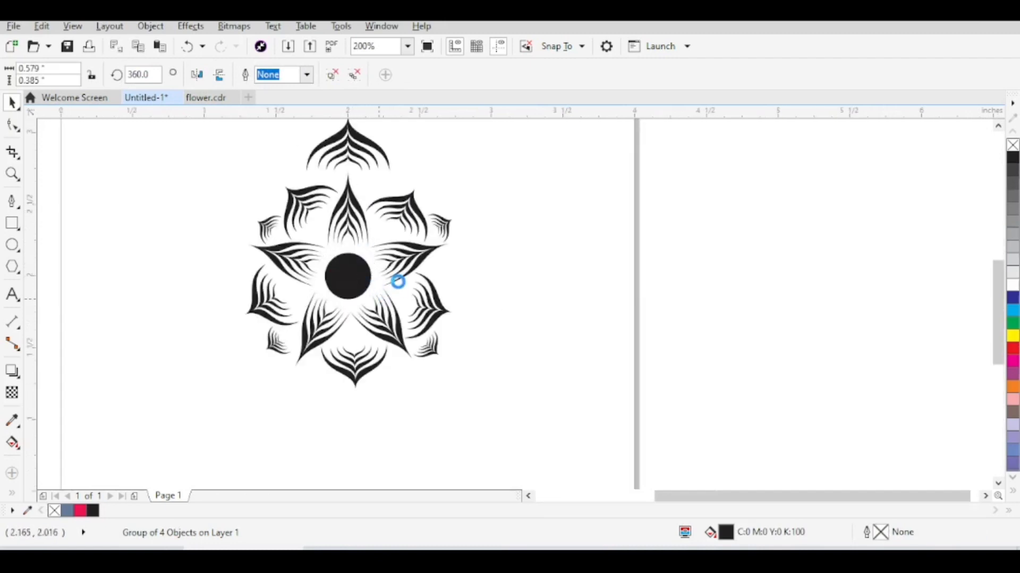
{"action": "scroll", "coordinate": [398, 281], "scroll_direction": "down", "scroll_amount": 1}
{"action": "left_click_drag", "start_coordinate": [400, 188], "coordinate": [277, 246]}
{"action": "left_click", "coordinate": [483, 289]}
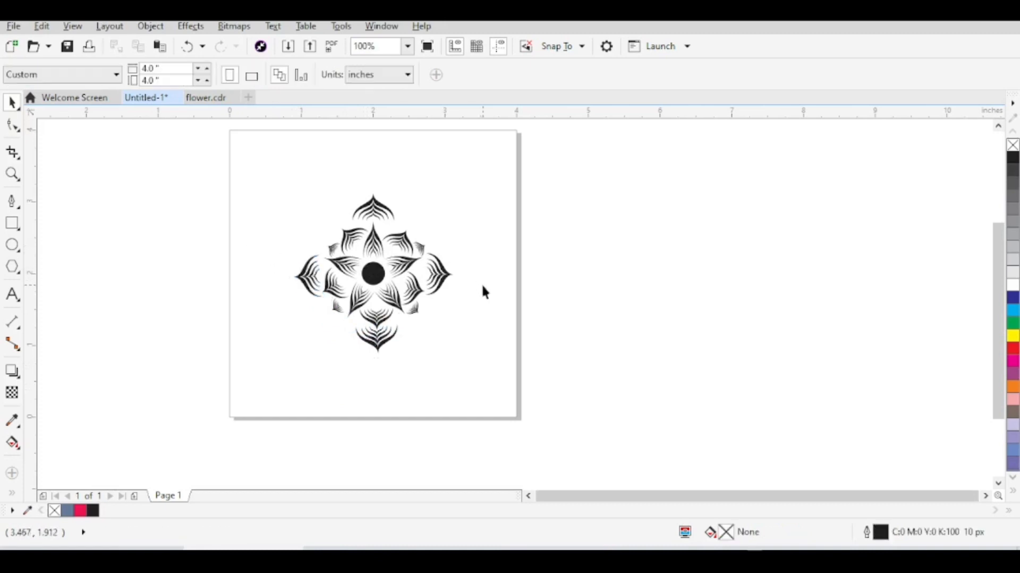
Rotate copies of the large outer petal around the black circle into the upper-left and upper-right gaps.
{"action": "scroll", "coordinate": [445, 289], "scroll_direction": "down", "scroll_amount": 1}
{"action": "scroll", "coordinate": [425, 263], "scroll_direction": "up", "scroll_amount": 2}
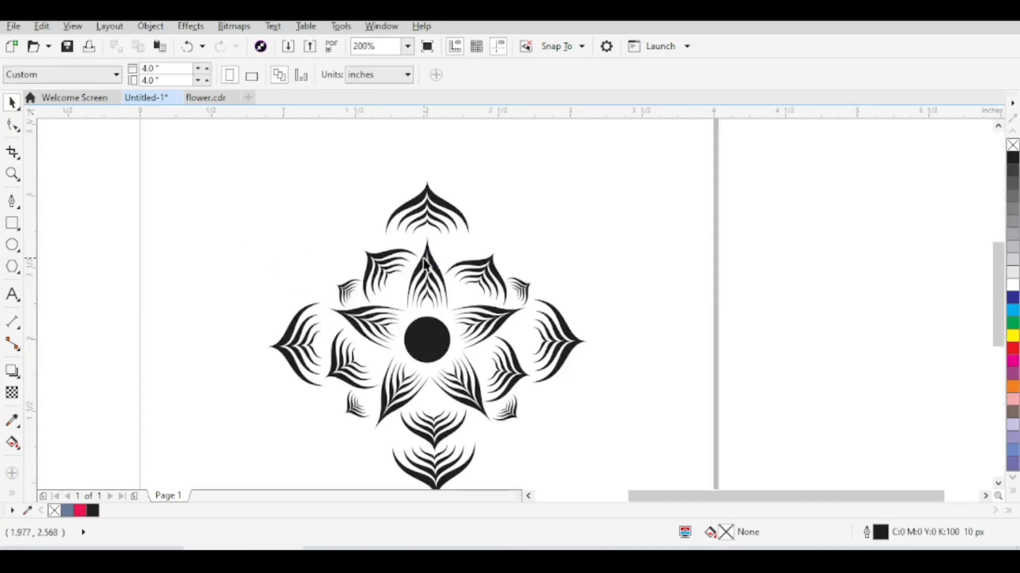
{"action": "left_click", "coordinate": [296, 328]}
{"action": "left_click", "coordinate": [296, 327]}
{"action": "left_click_drag", "start_coordinate": [325, 294], "coordinate": [622, 260]}
{"action": "scroll", "coordinate": [331, 268], "scroll_direction": "down", "scroll_amount": 3}
{"action": "key", "text": "Escape"}
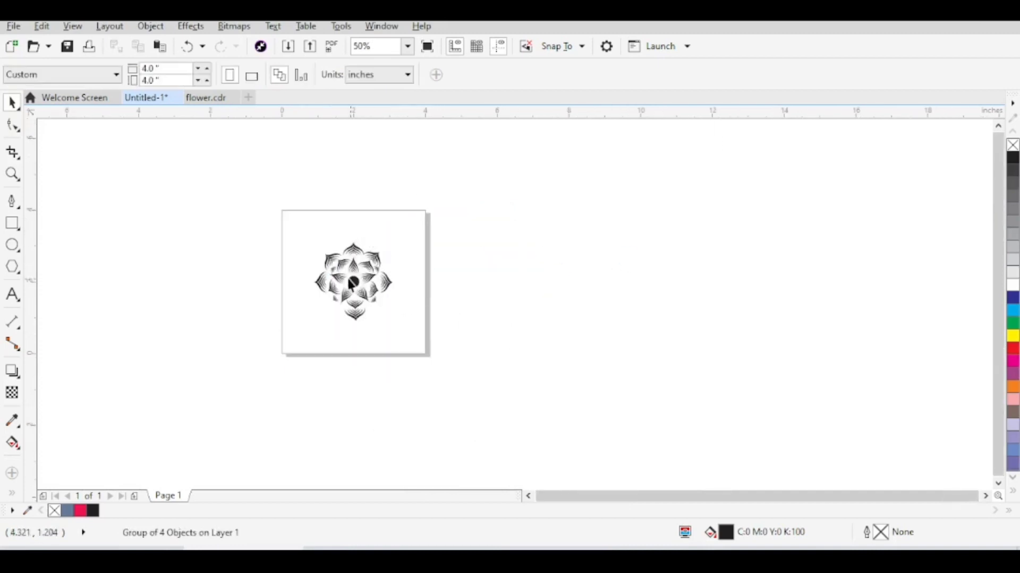
Rotate the large upper-right petal slightly clockwise around the black circle, to about 316.3 degrees.
{"action": "scroll", "coordinate": [330, 271], "scroll_direction": "up", "scroll_amount": 3}
{"action": "scroll", "coordinate": [517, 233], "scroll_direction": "down", "scroll_amount": 2}
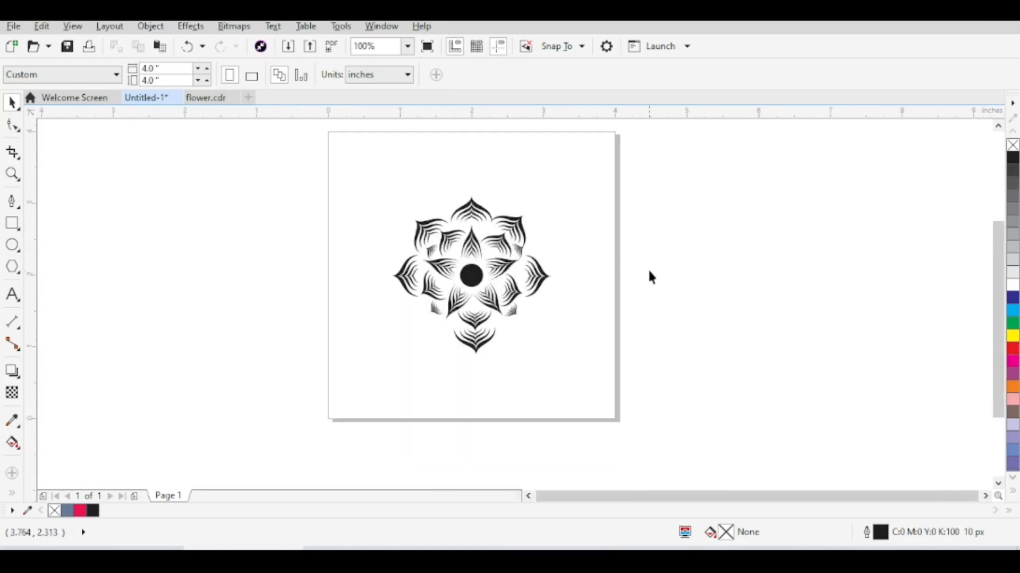
{"action": "scroll", "coordinate": [521, 230], "scroll_direction": "up", "scroll_amount": 2}
{"action": "double_click", "coordinate": [520, 225]}
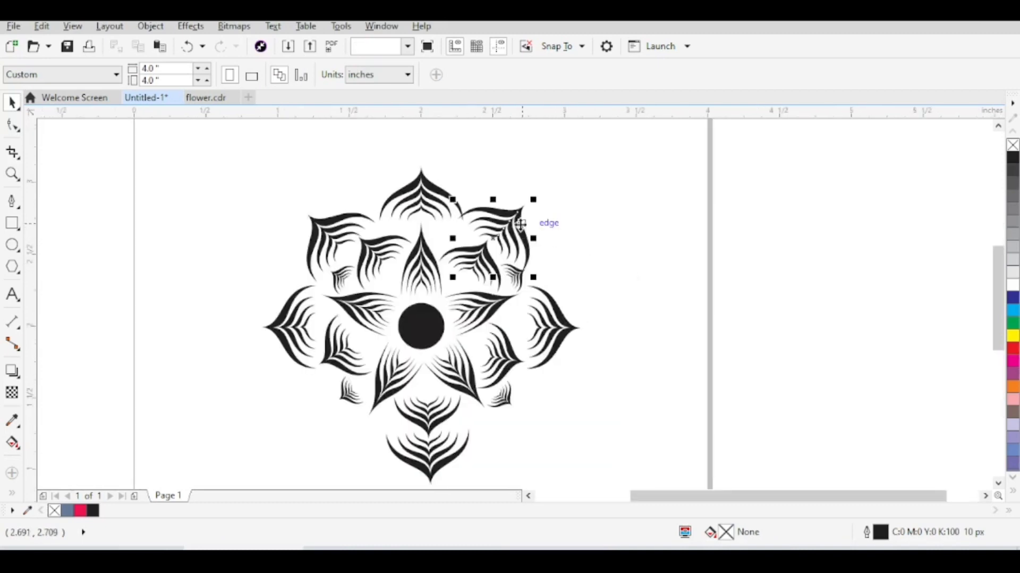
{"action": "scroll", "coordinate": [543, 286], "scroll_direction": "up", "scroll_amount": 2}
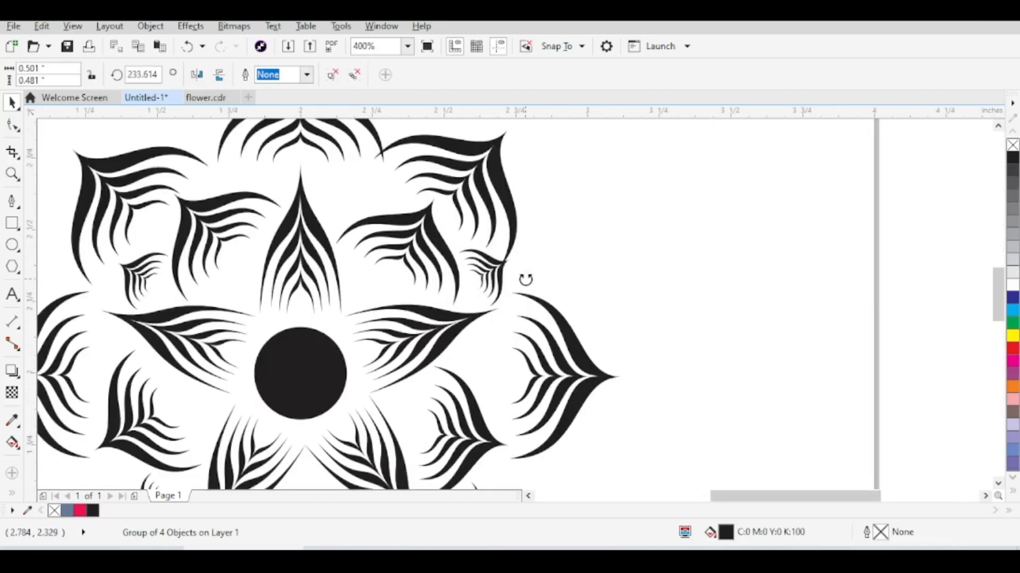
{"action": "left_click_drag", "start_coordinate": [526, 278], "coordinate": [529, 284]}
{"action": "left_click", "coordinate": [529, 283]}
Delete the four small petals around the flower.
{"action": "left_click", "coordinate": [497, 275]}
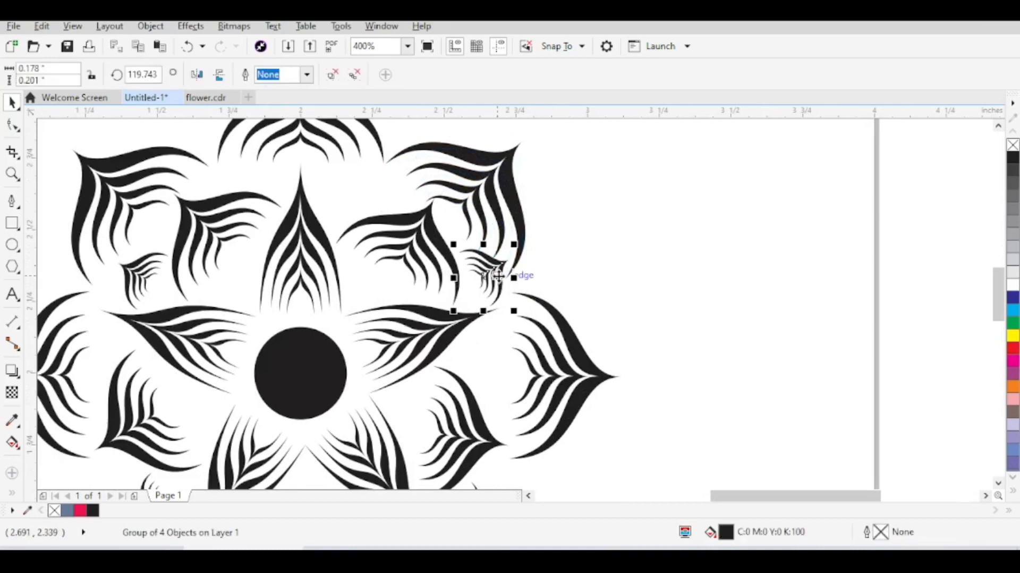
{"action": "key", "text": "Delete"}
{"action": "scroll", "coordinate": [513, 244], "scroll_direction": "down", "scroll_amount": 1}
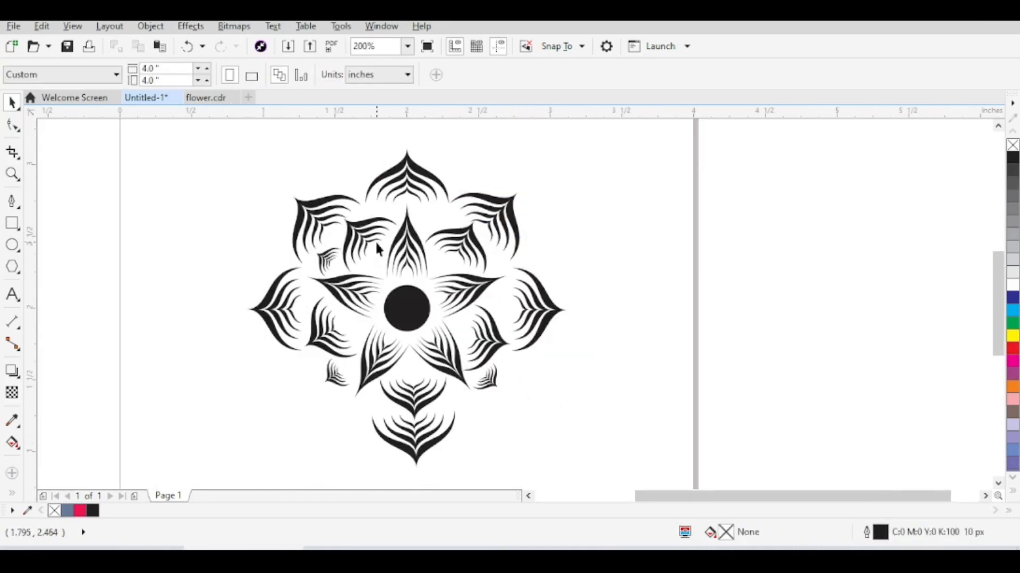
{"action": "left_click", "coordinate": [330, 257]}
{"action": "key", "text": "Delete"}
{"action": "left_click", "coordinate": [331, 370]}
{"action": "key", "text": "Delete"}
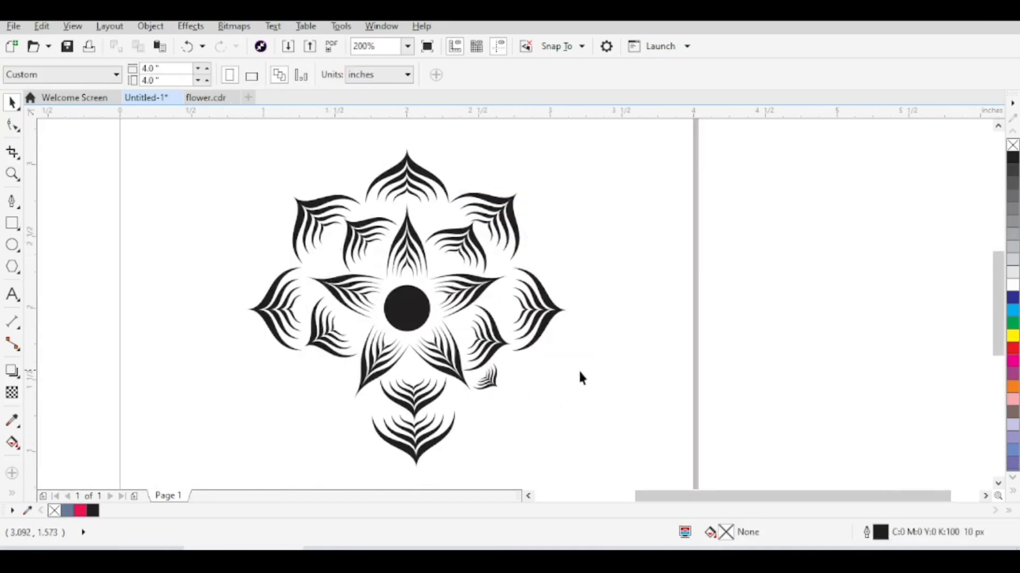
{"action": "left_click", "coordinate": [484, 378]}
{"action": "key", "text": "Delete"}
Rotate the large upper-right petal a little further clockwise, to about 314.3 degrees.
{"action": "left_click", "coordinate": [515, 222]}
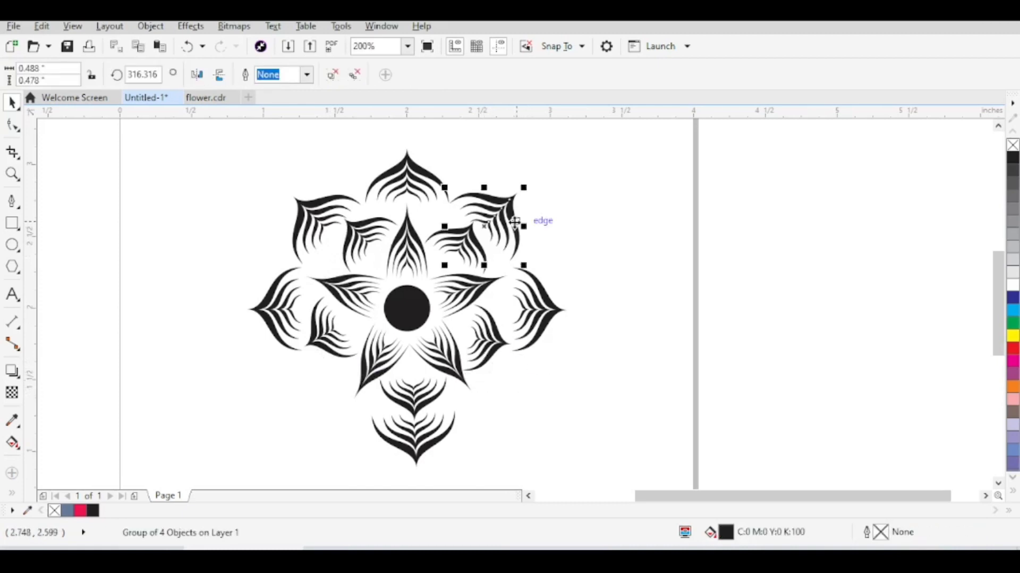
{"action": "left_click", "coordinate": [514, 222]}
{"action": "left_click_drag", "start_coordinate": [526, 266], "coordinate": [527, 270]}
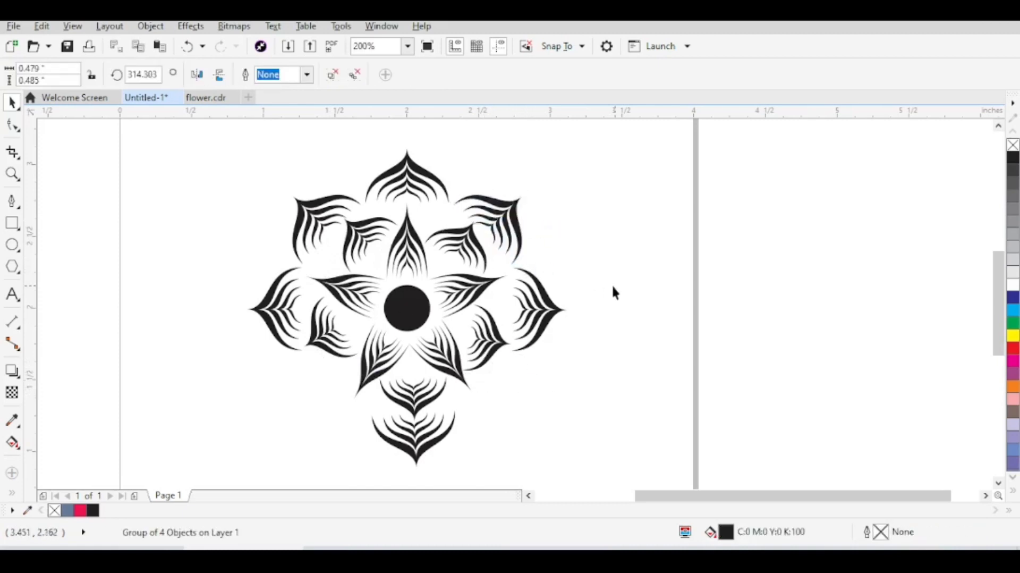
{"action": "left_click", "coordinate": [611, 284]}
{"action": "scroll", "coordinate": [466, 277], "scroll_direction": "down", "scroll_amount": 2}
{"action": "scroll", "coordinate": [473, 280], "scroll_direction": "up", "scroll_amount": 1}
{"action": "scroll", "coordinate": [473, 280], "scroll_direction": "up", "scroll_amount": 1}
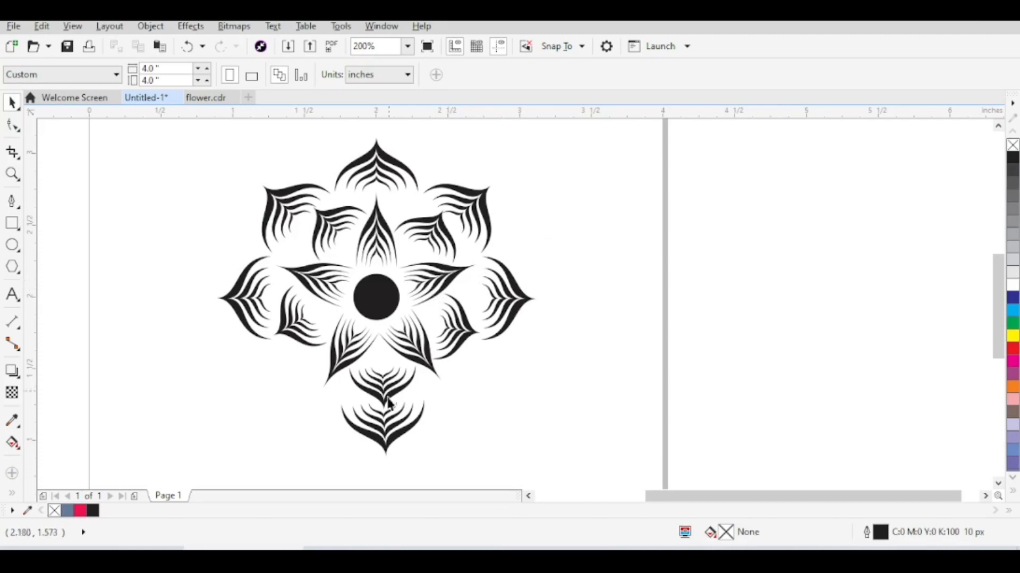
Rotate a copy of the large right petal around the black circle into the lower-right gap, at about 227 degrees.
{"action": "left_click", "coordinate": [387, 447]}
{"action": "left_click", "coordinate": [514, 309]}
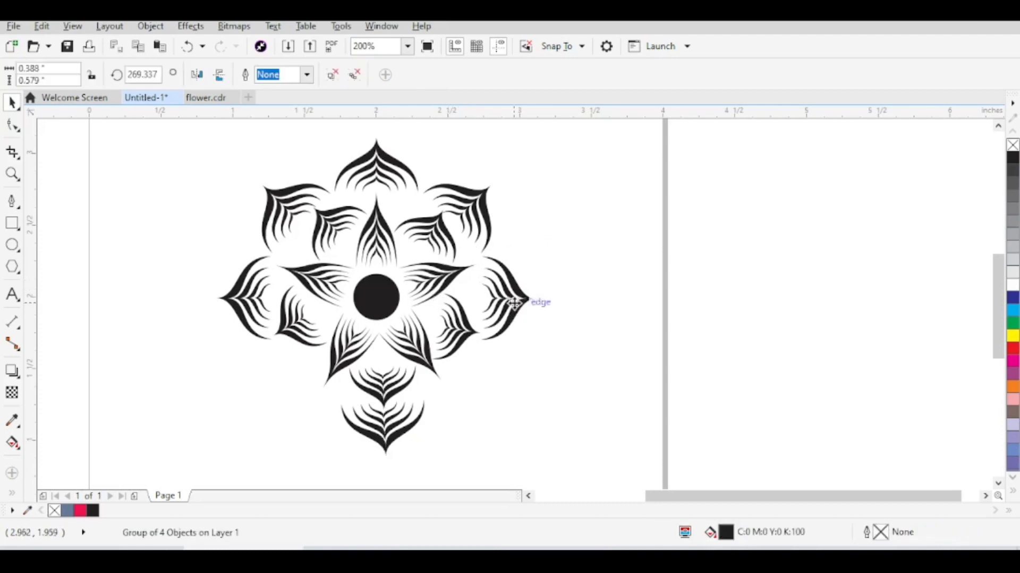
{"action": "left_click", "coordinate": [517, 301]}
{"action": "left_click_drag", "start_coordinate": [540, 344], "coordinate": [533, 414]}
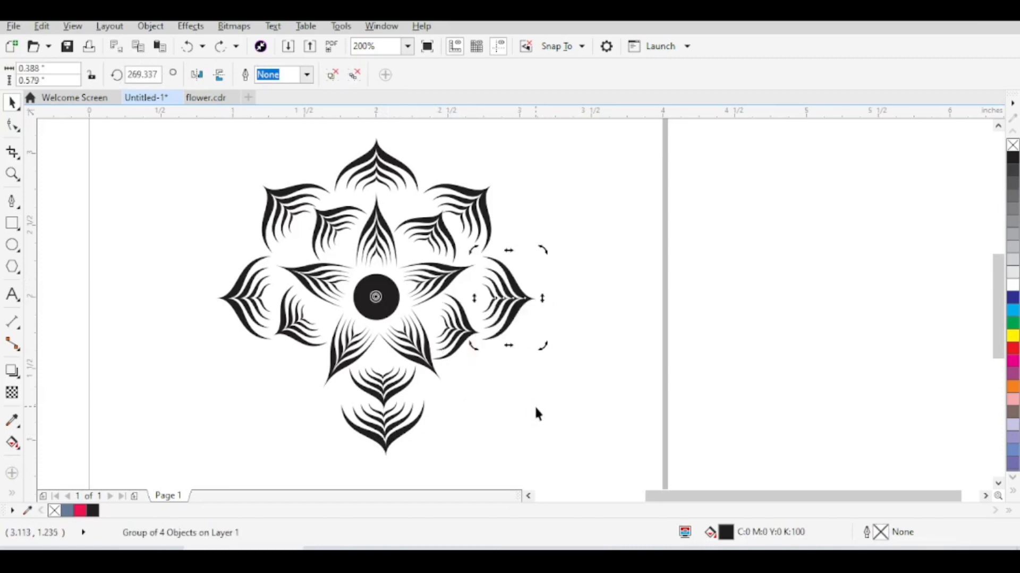
{"action": "left_click_drag", "start_coordinate": [543, 345], "coordinate": [487, 480]}
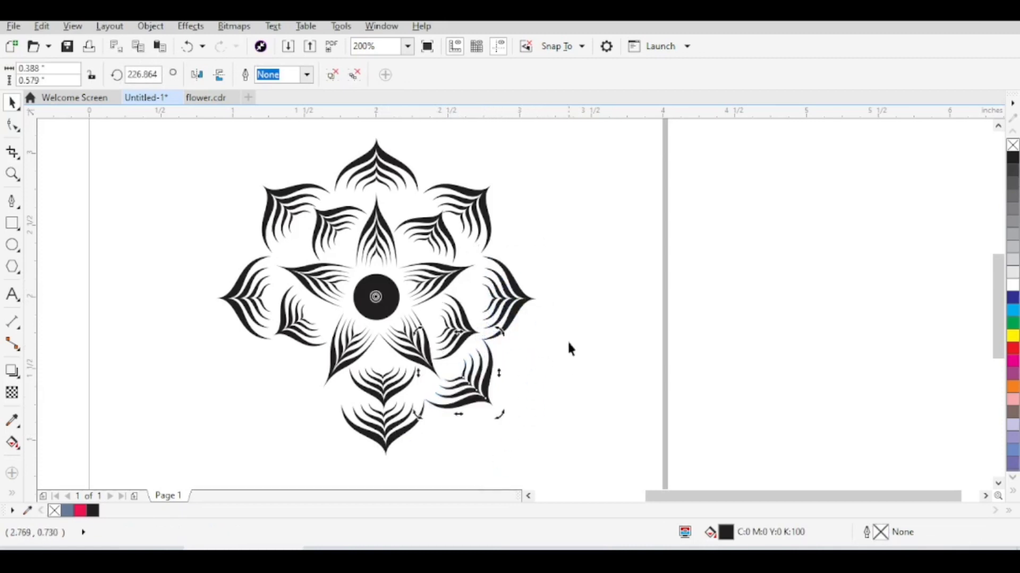
Rotate a copy of the large lower-right petal around the black circle into the lower-left gap.
{"action": "scroll", "coordinate": [562, 313], "scroll_direction": "down", "scroll_amount": 2}
{"action": "left_click", "coordinate": [606, 353]}
{"action": "scroll", "coordinate": [520, 331], "scroll_direction": "up", "scroll_amount": 1}
{"action": "left_click", "coordinate": [552, 332]}
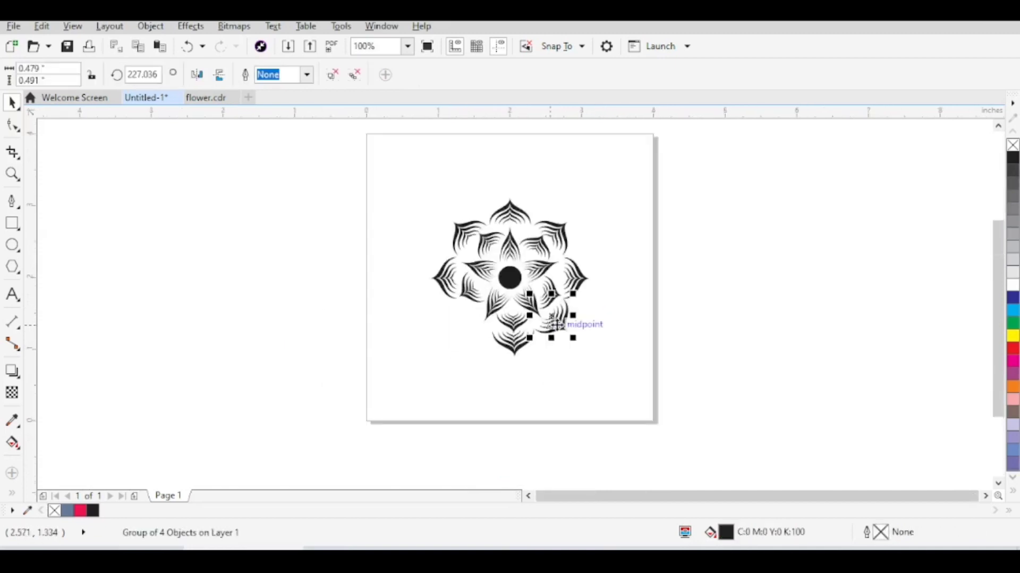
{"action": "left_click", "coordinate": [570, 332]}
{"action": "left_click_drag", "start_coordinate": [571, 337], "coordinate": [441, 357]}
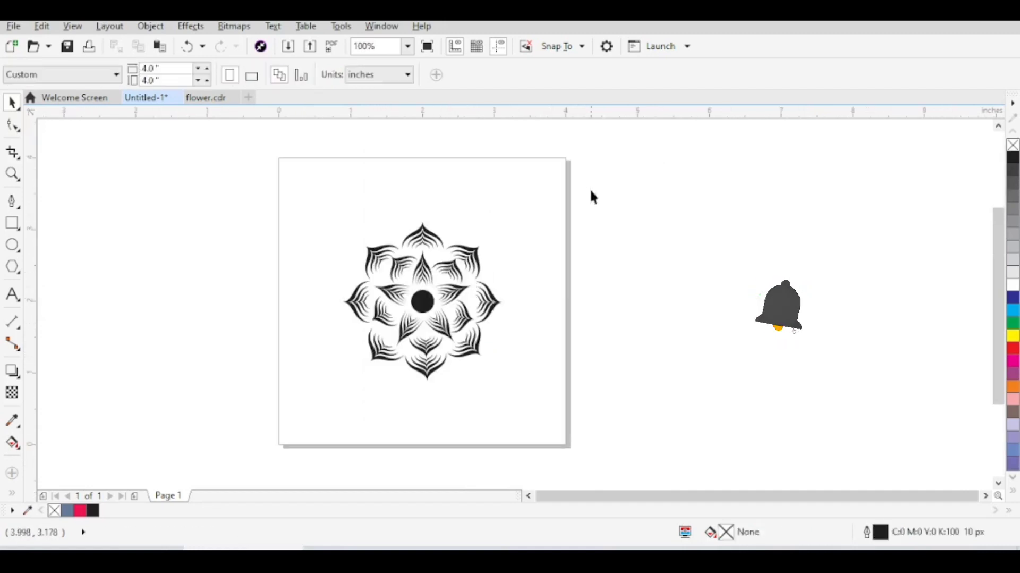
{"action": "left_click_drag", "start_coordinate": [591, 191], "coordinate": [278, 412]}
{"action": "left_click", "coordinate": [149, 250]}
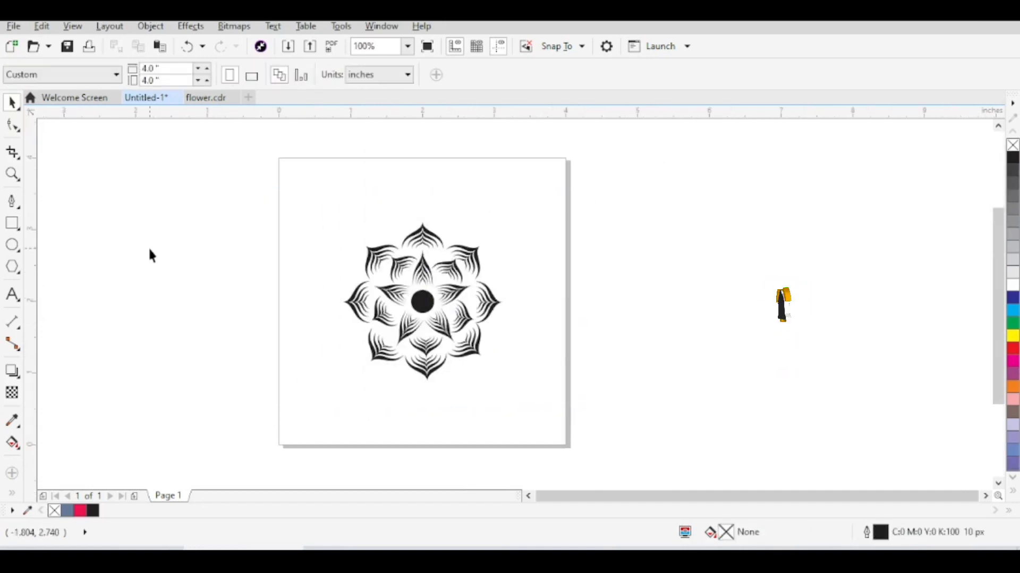